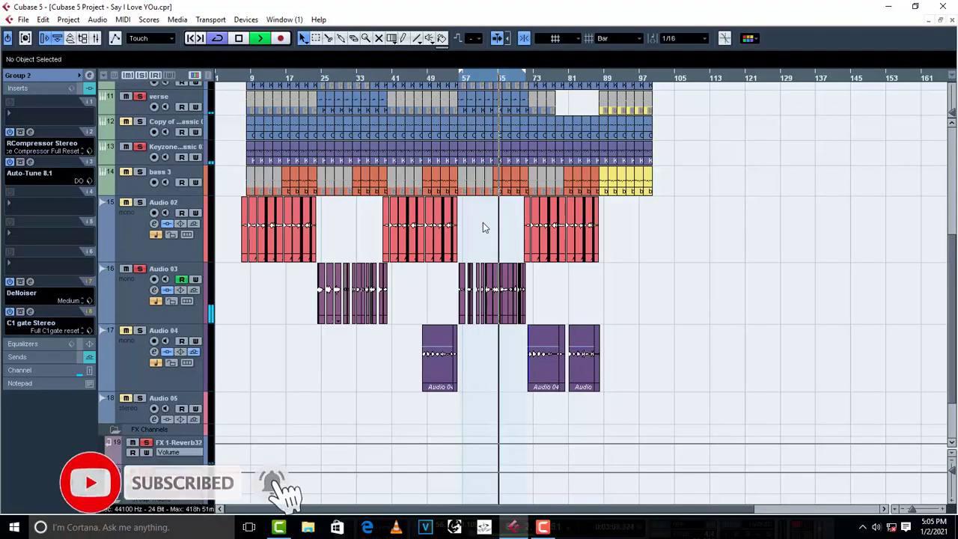
- Stop playback, load FabFilter Pro-Q 3 into the first insert slot of Group 2, and set its display range to 30 dB
key("space")
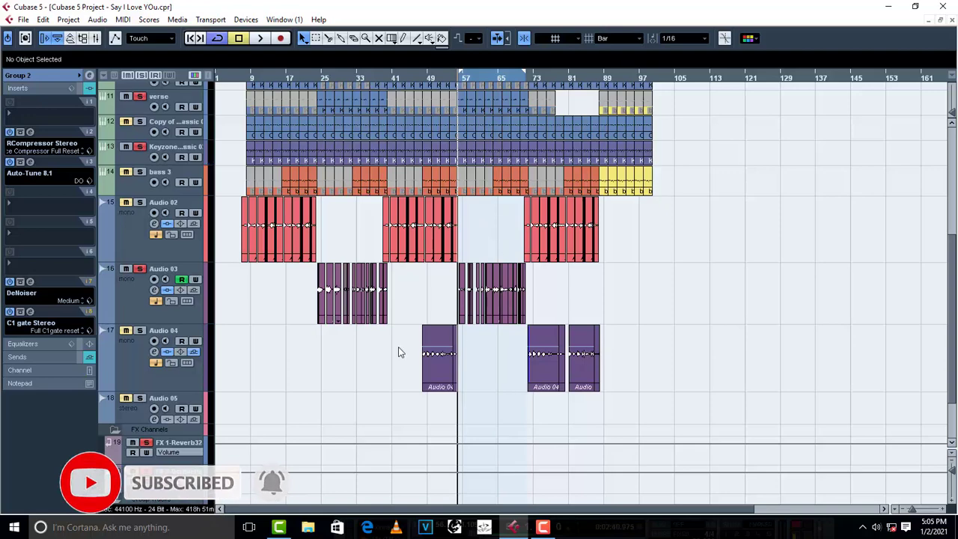
left_click(45, 233)
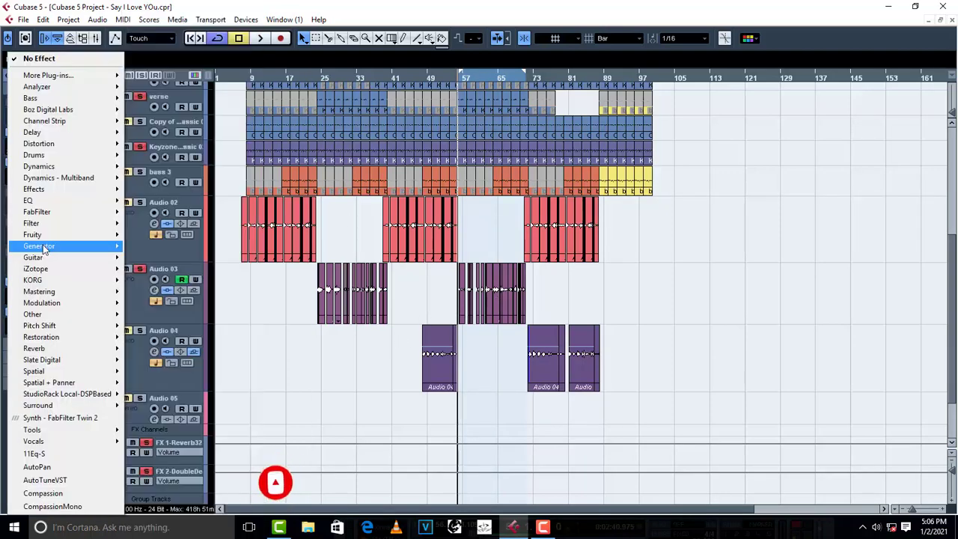
mouse_move(49, 215)
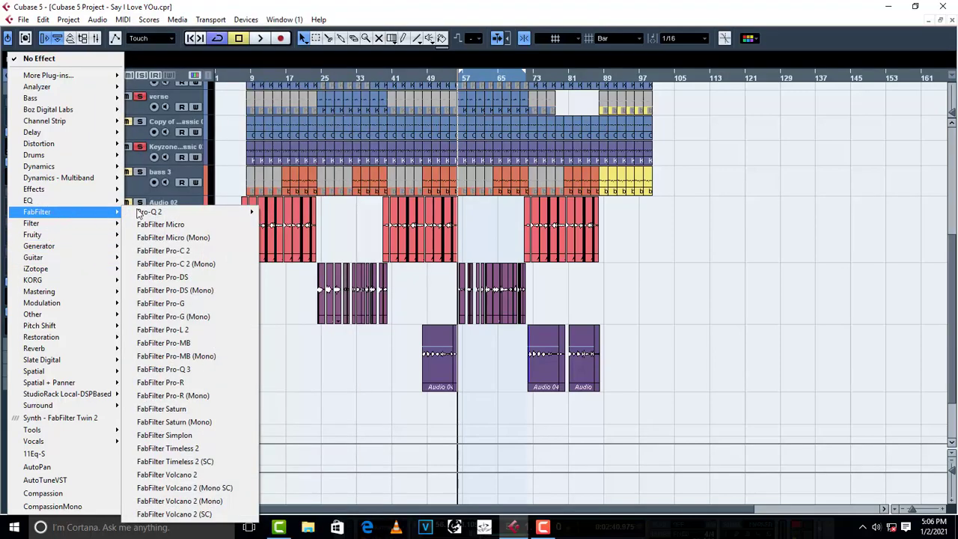
left_click(199, 369)
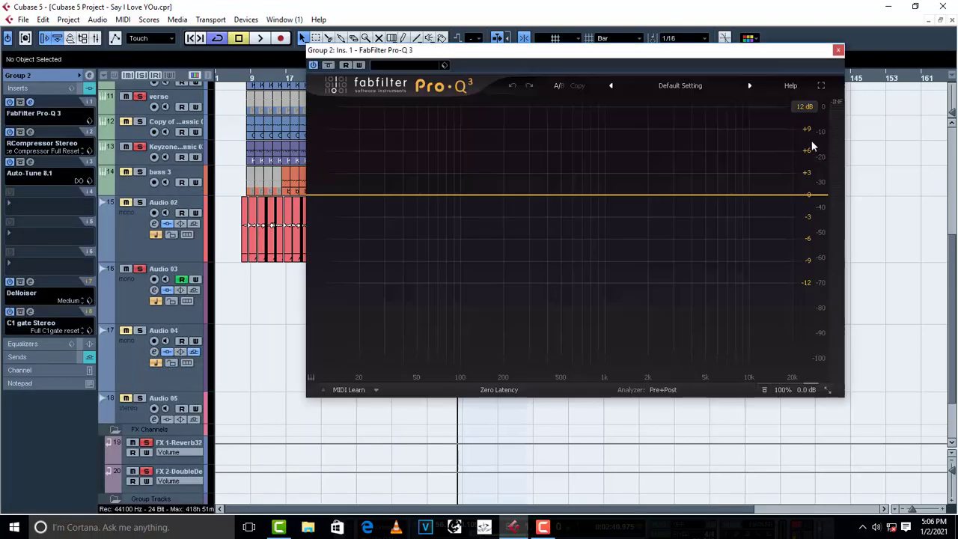
left_click(805, 107)
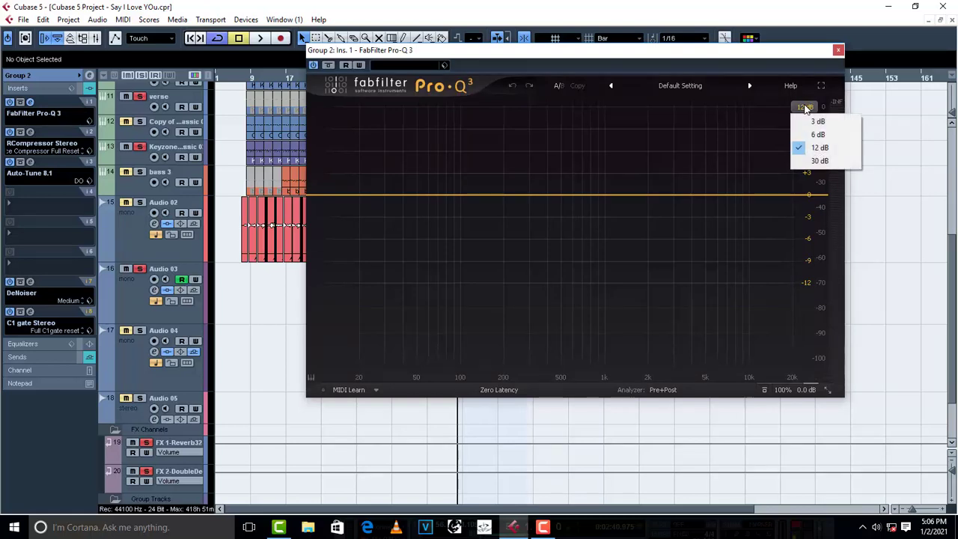
left_click(820, 161)
- Add a low-cut band with a 96 dB/oct slope and set its cutoff frequency to about 120 Hz
left_click(319, 197)
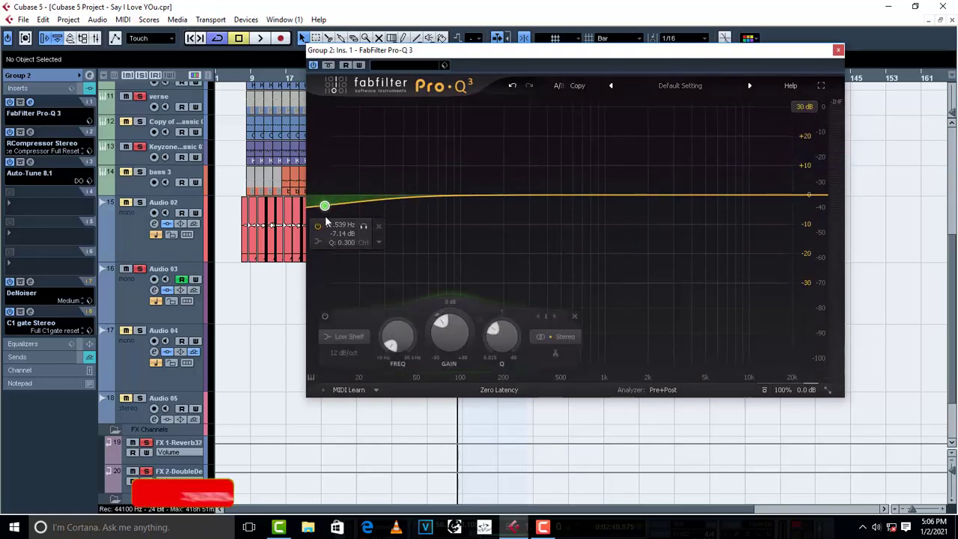
right_click(325, 216)
mouse_move(405, 233)
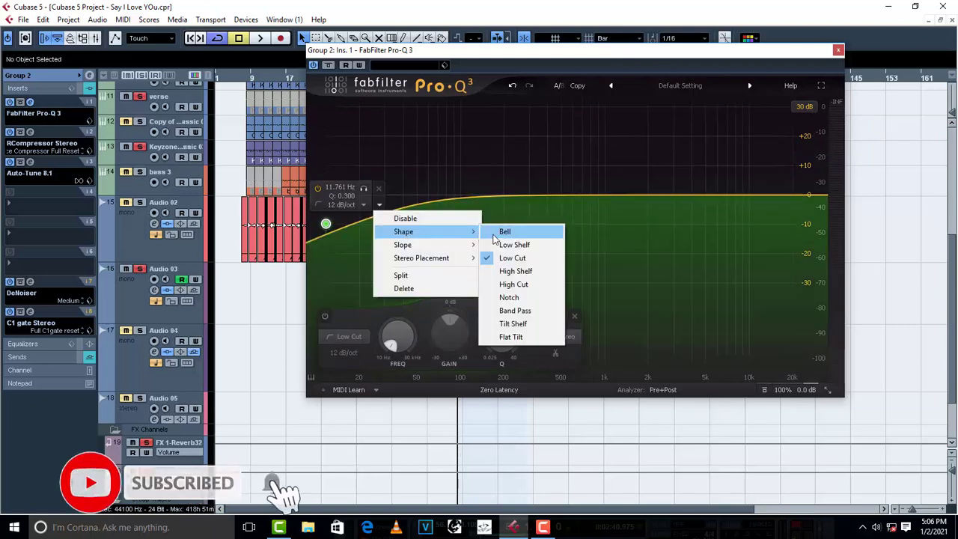
left_click(512, 258)
left_click(348, 205)
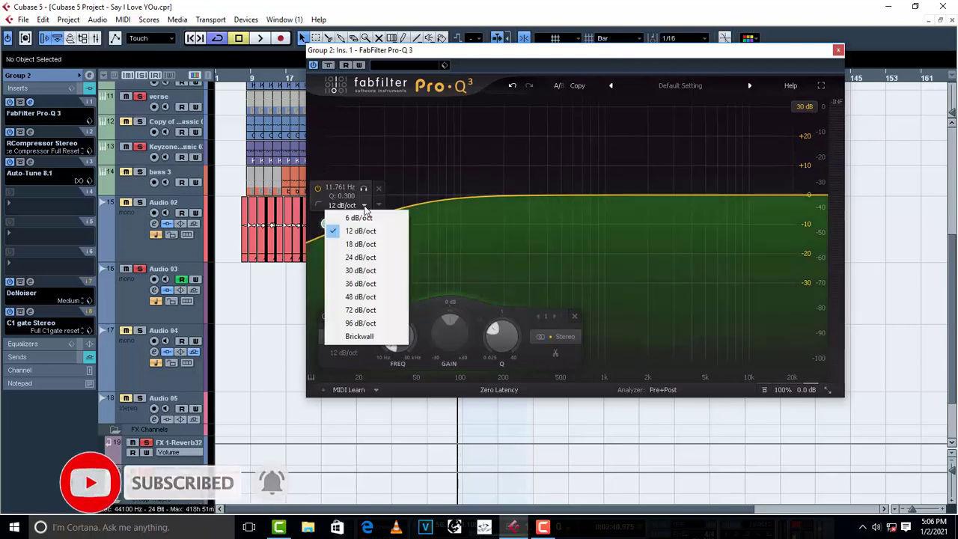
left_click(371, 325)
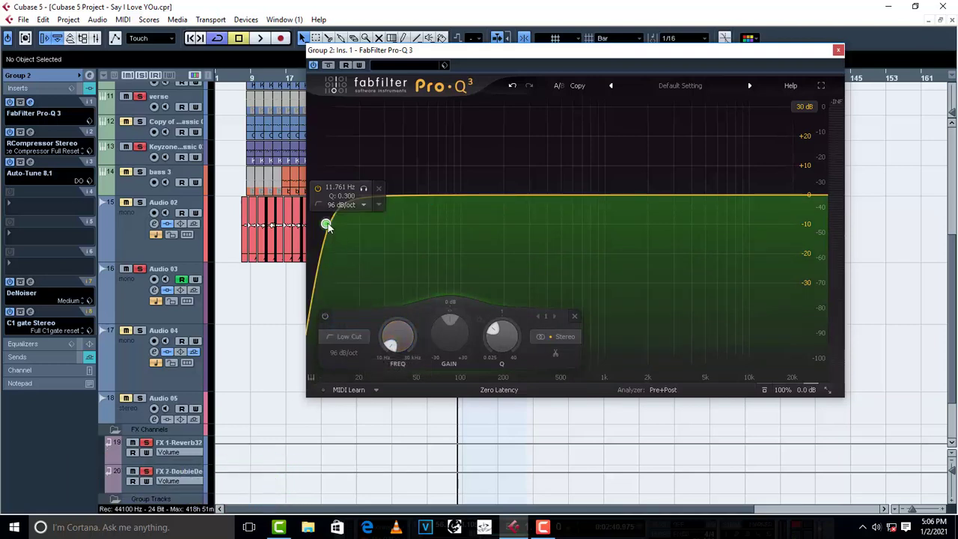
left_click_drag(327, 225, 401, 221)
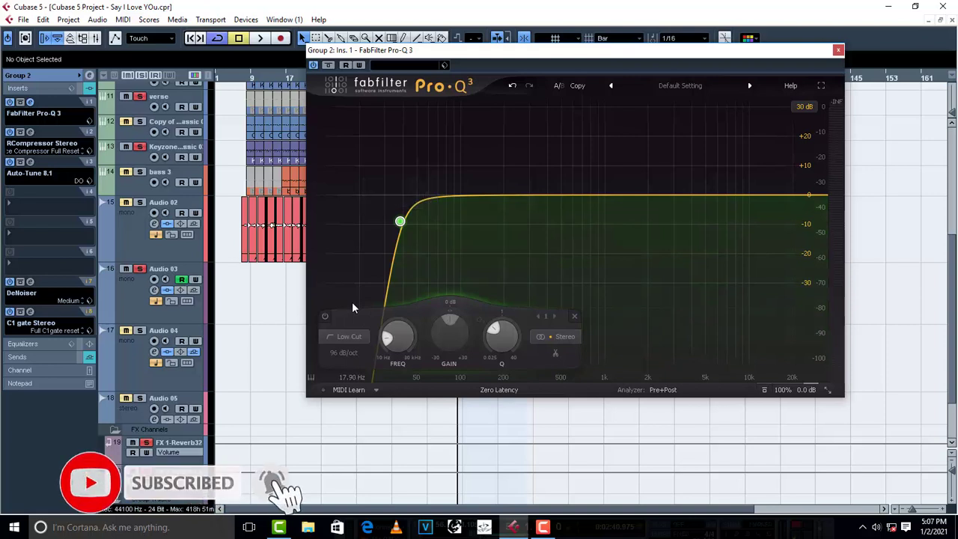
left_click_drag(400, 222, 472, 220)
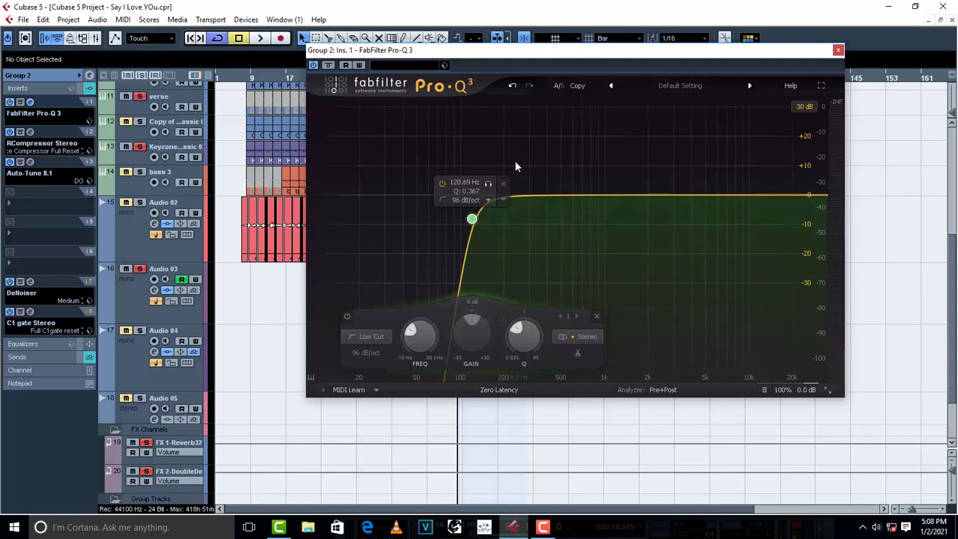
- Play the looped vocal section with the equalizer active and bypassed to compare the effect of the low cut
key("space")
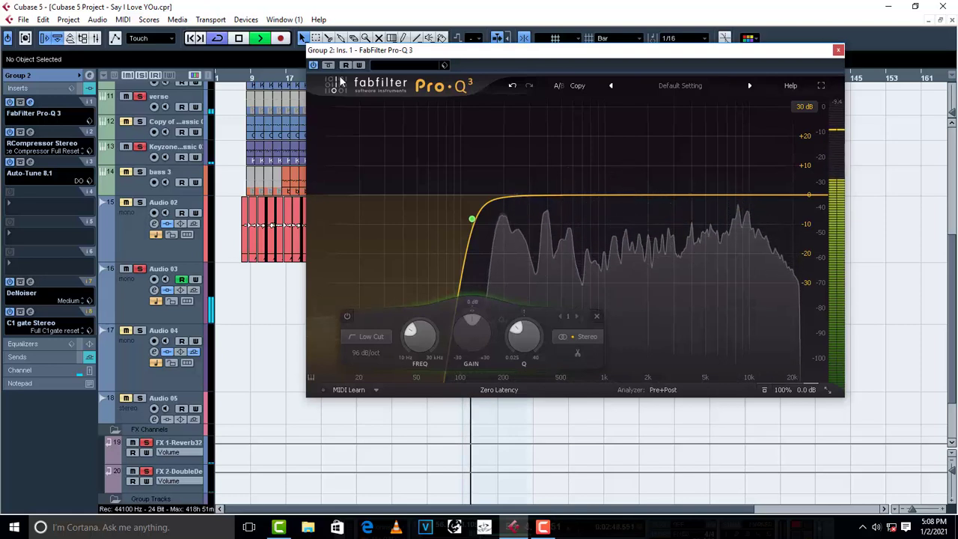
key("space")
left_click(315, 64)
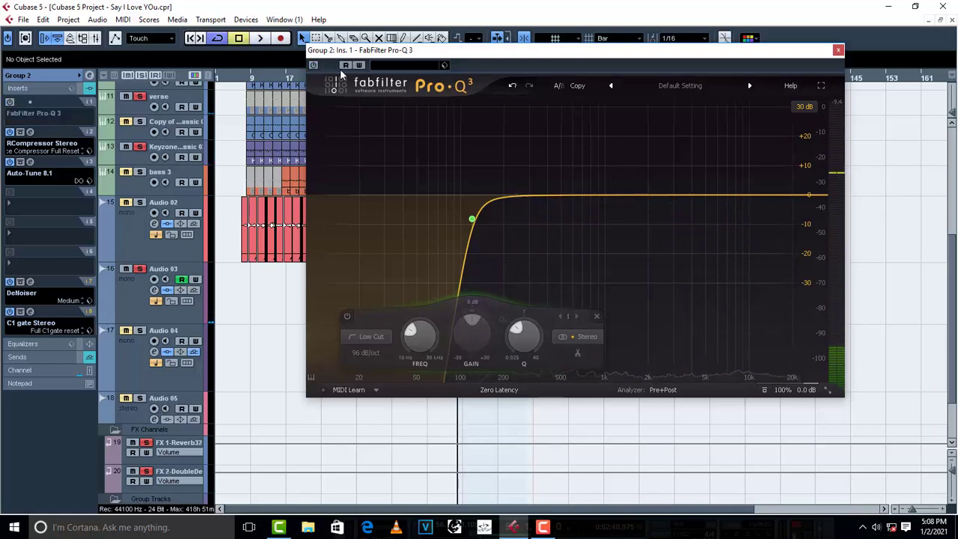
key("space")
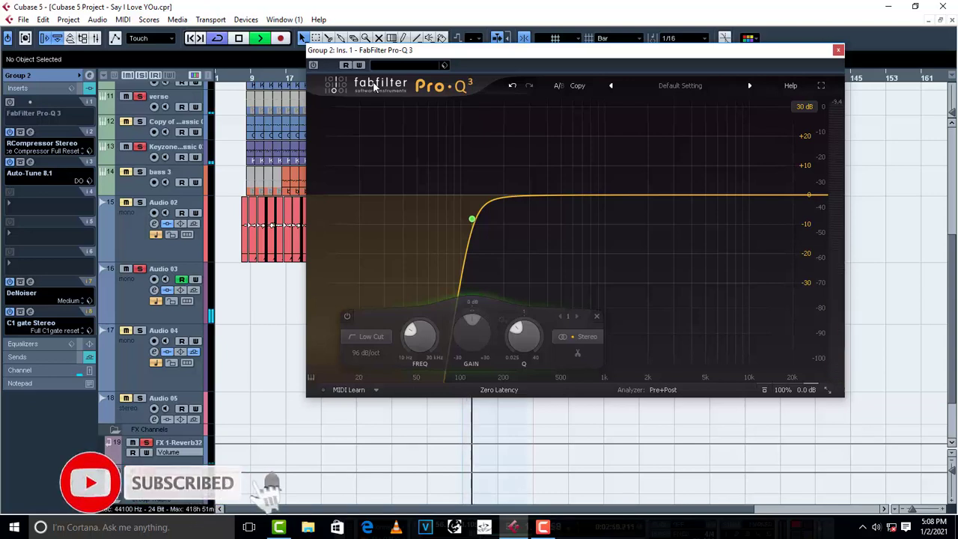
key("space")
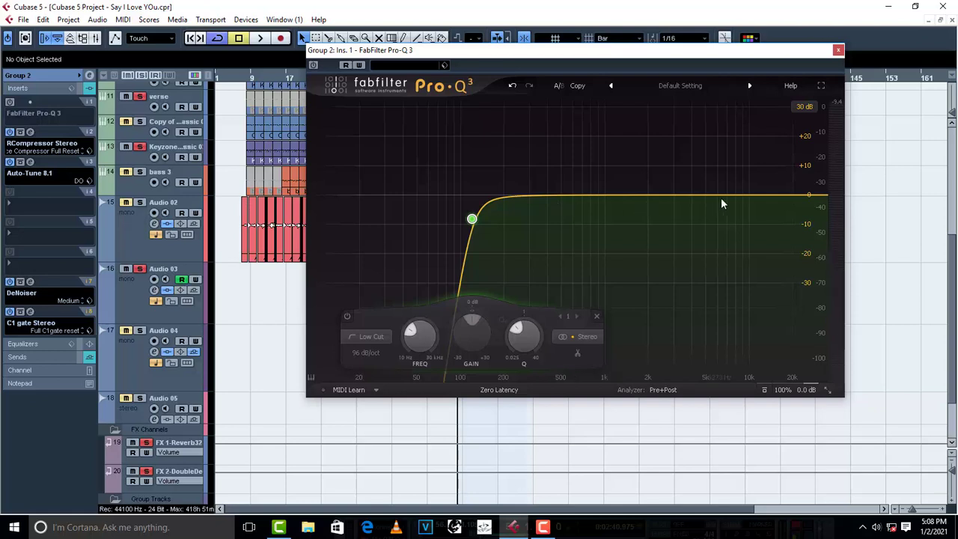
- Add a bell band at about 6.5 kHz with about +19 dB gain and a Q of about 5, reactivating the equalizer for playback
left_click_drag(717, 196, 711, 181)
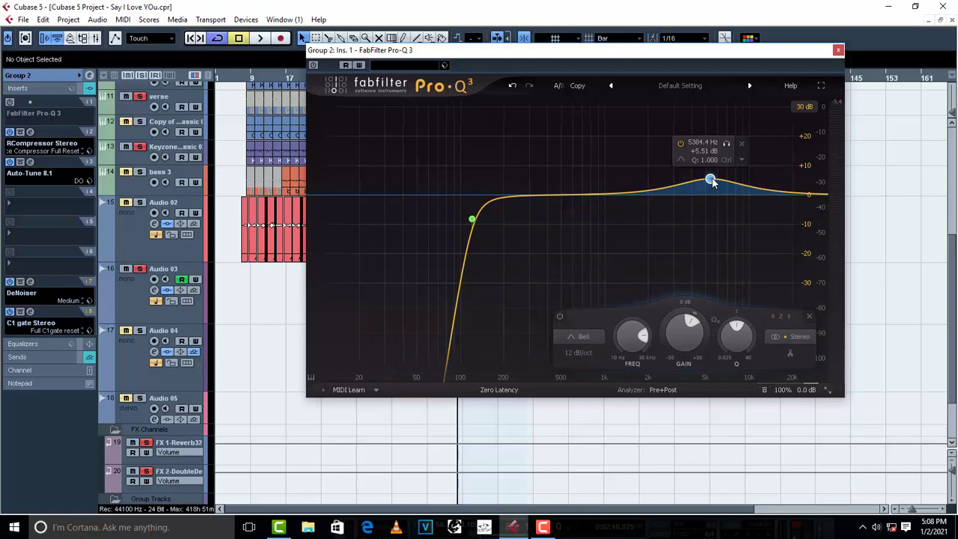
left_click_drag(710, 180, 724, 163)
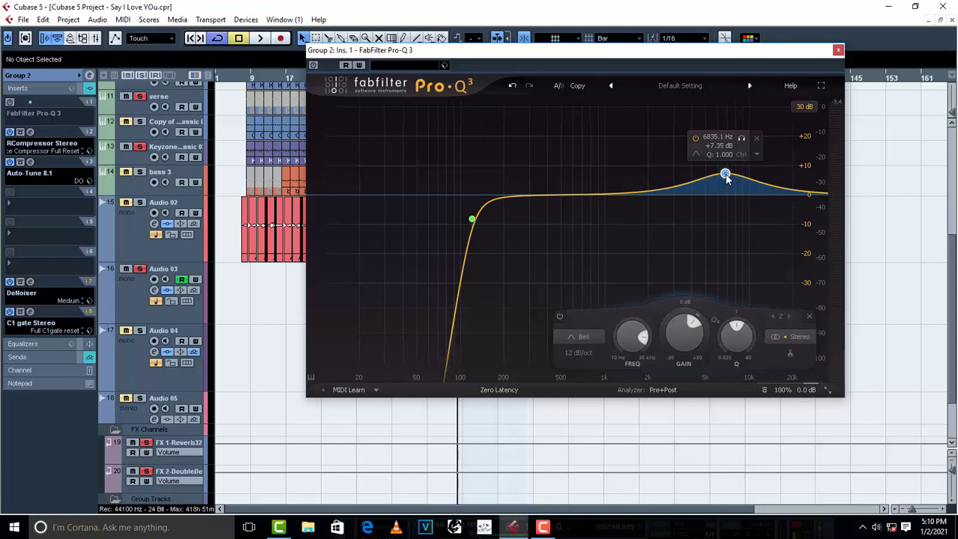
scroll(725, 175, "up", 6)
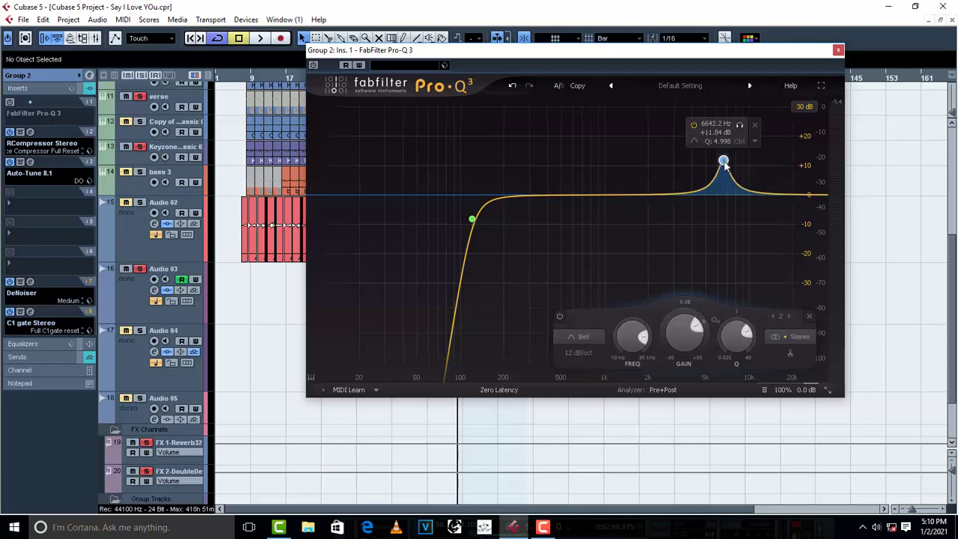
left_click(314, 65)
key("space")
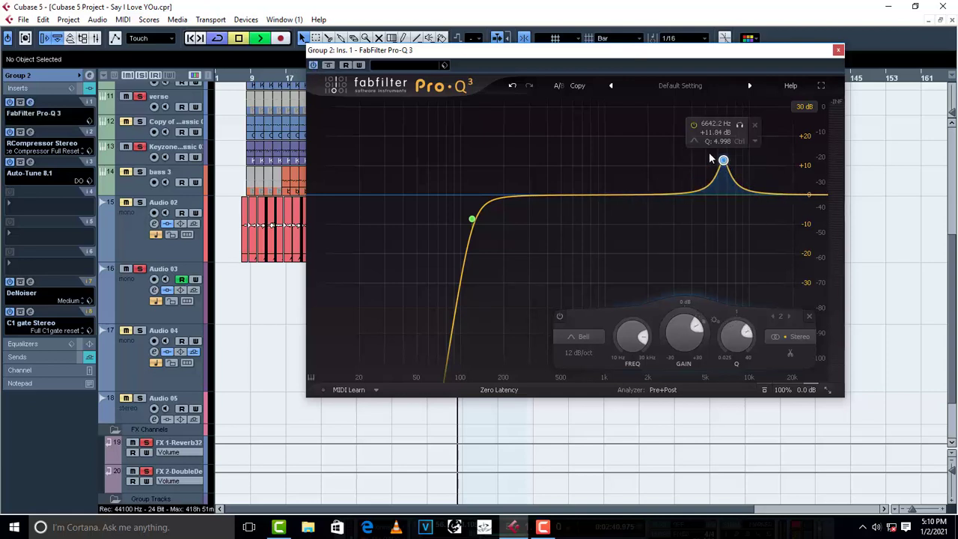
left_click_drag(724, 163, 722, 142)
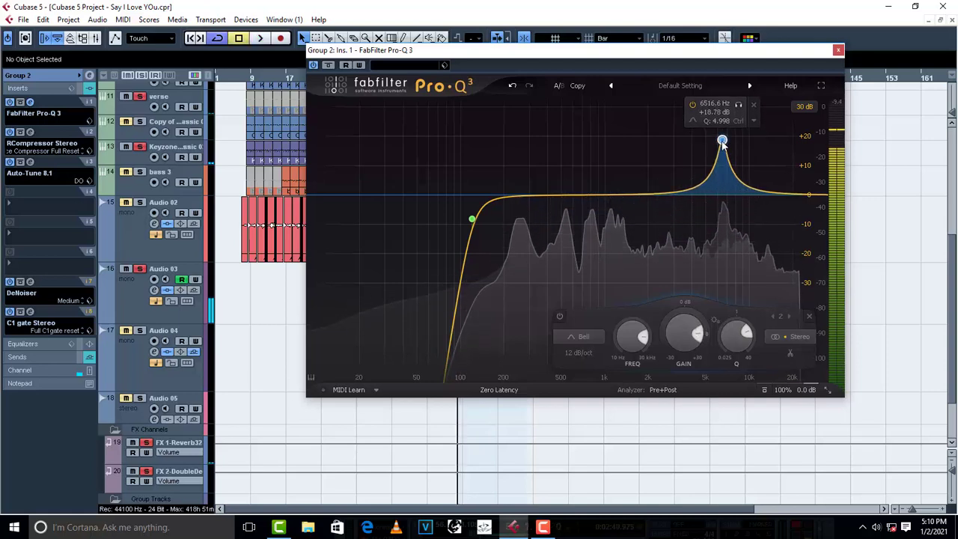
key("space")
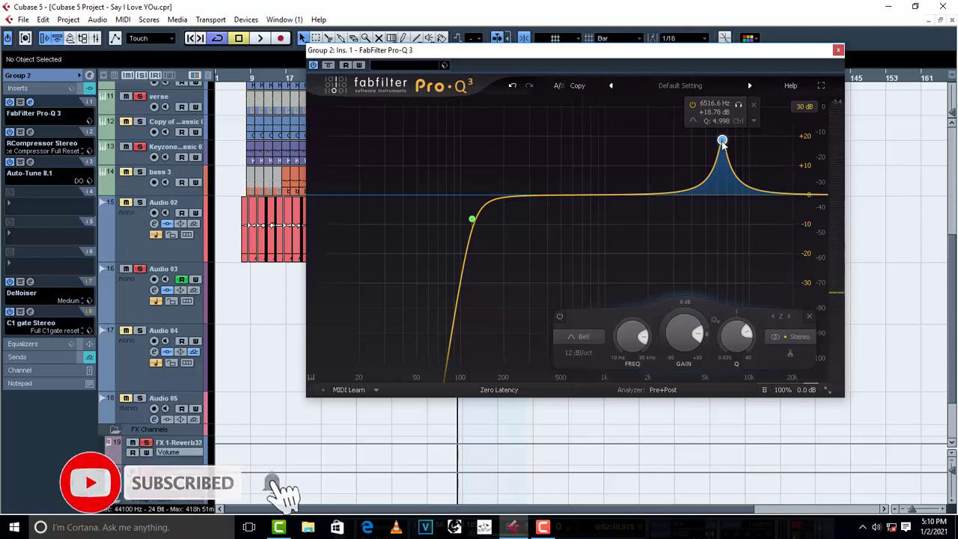
- Sweep the boosted bell band through the spectrum during playback, ending at about 204 Hz with +30 dB gain
key("space")
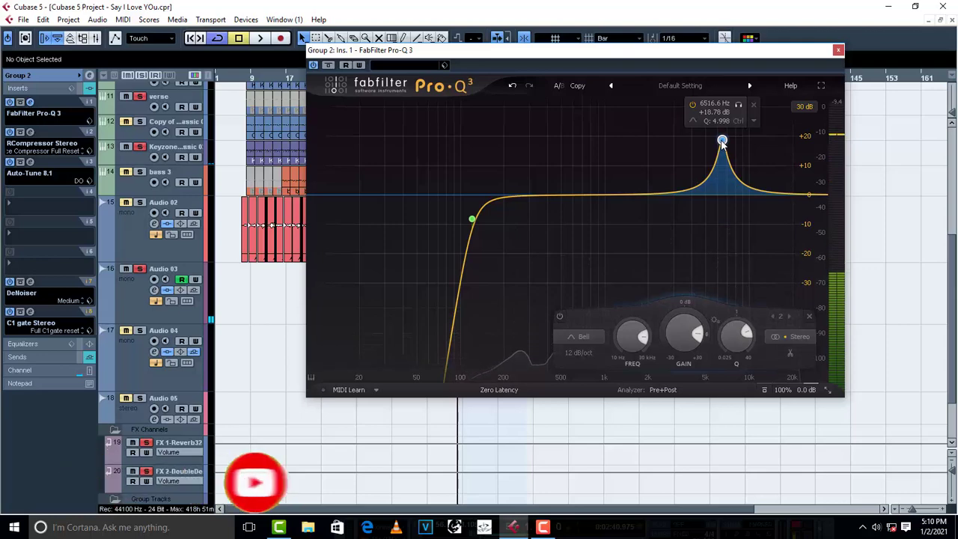
key("space")
left_click_drag(722, 143, 505, 109)
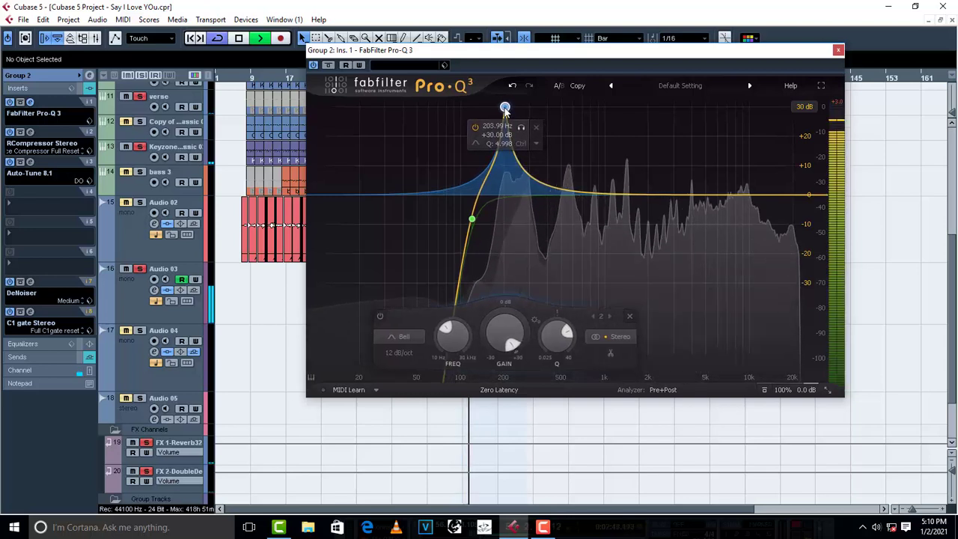
key("space")
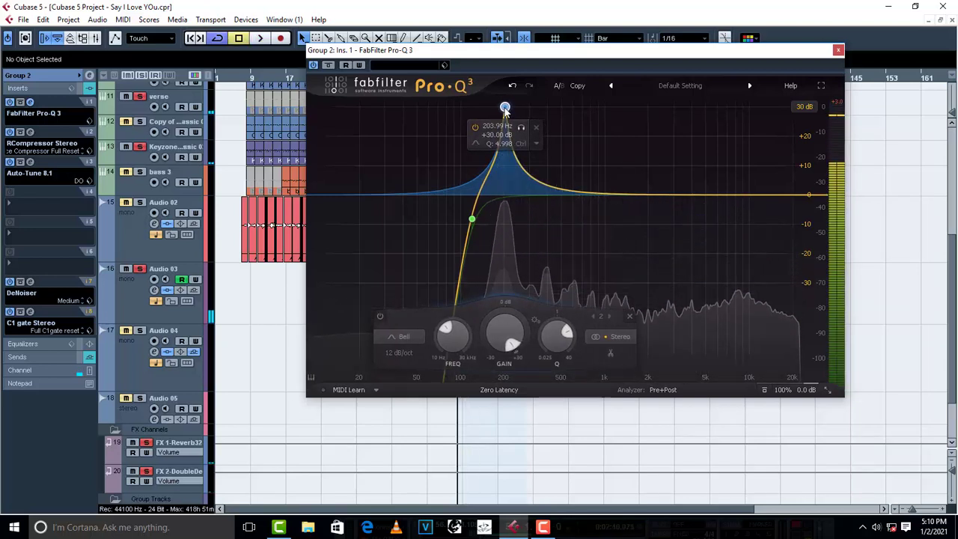
- Lower the gain of the 204 Hz bell band to about -4.2 dB
scroll(509, 344, "down", 15)
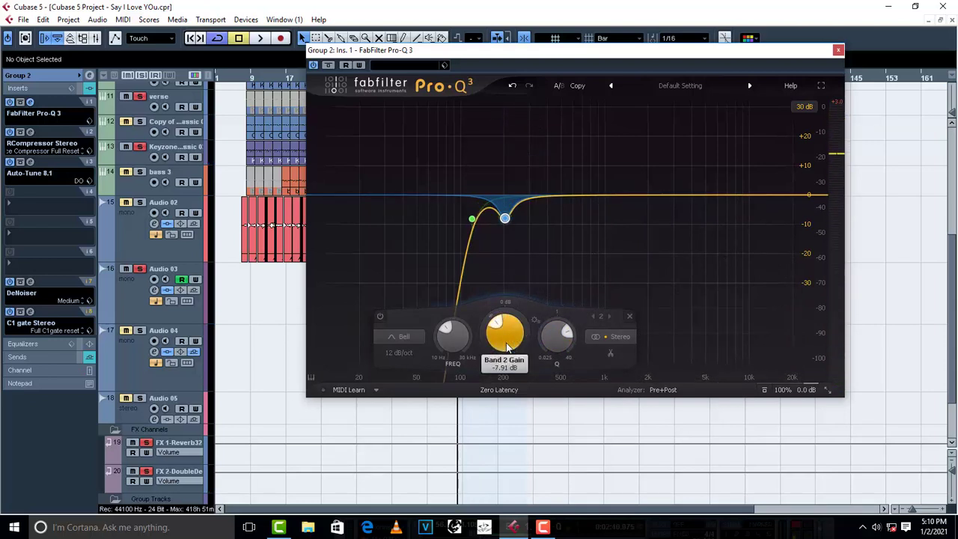
scroll(509, 346, "up", 1)
scroll(508, 347, "up", 2)
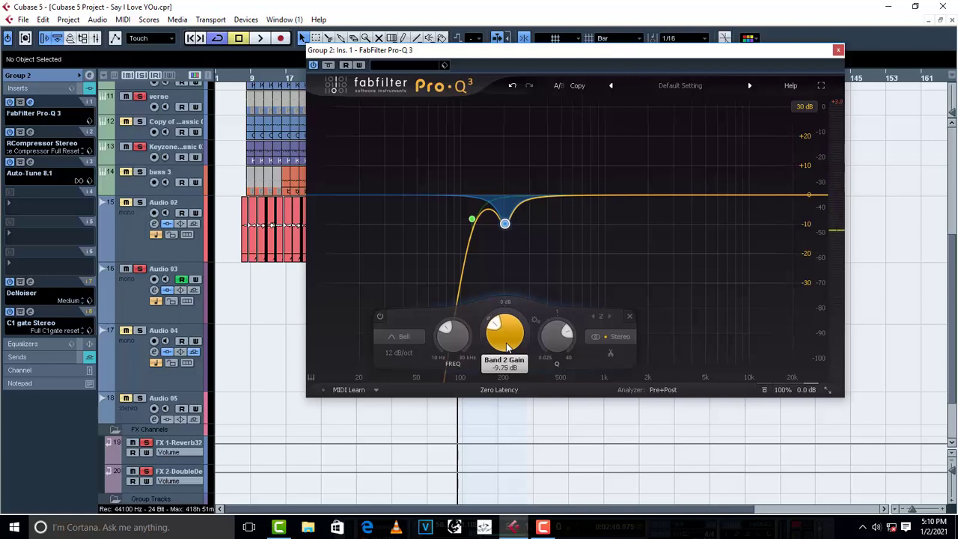
scroll(509, 346, "up", 1)
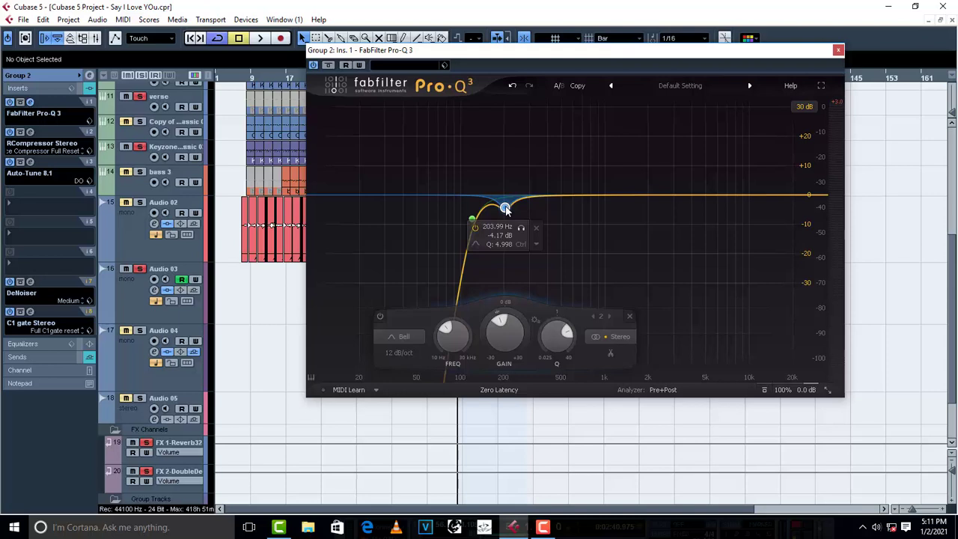
- Play the looped vocal with the equalizer active, bypassed and active again to compare the low cut and 204 Hz reduction
key("space")
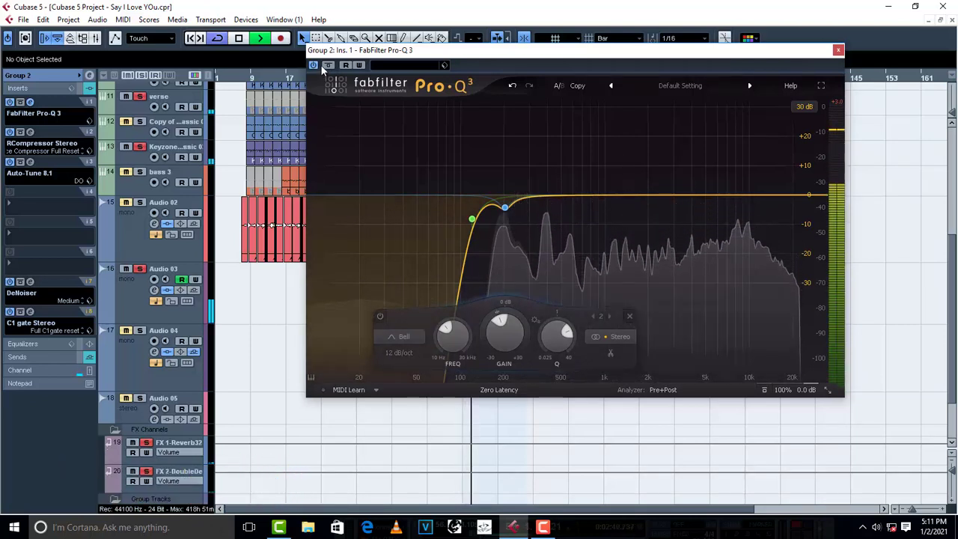
key("space")
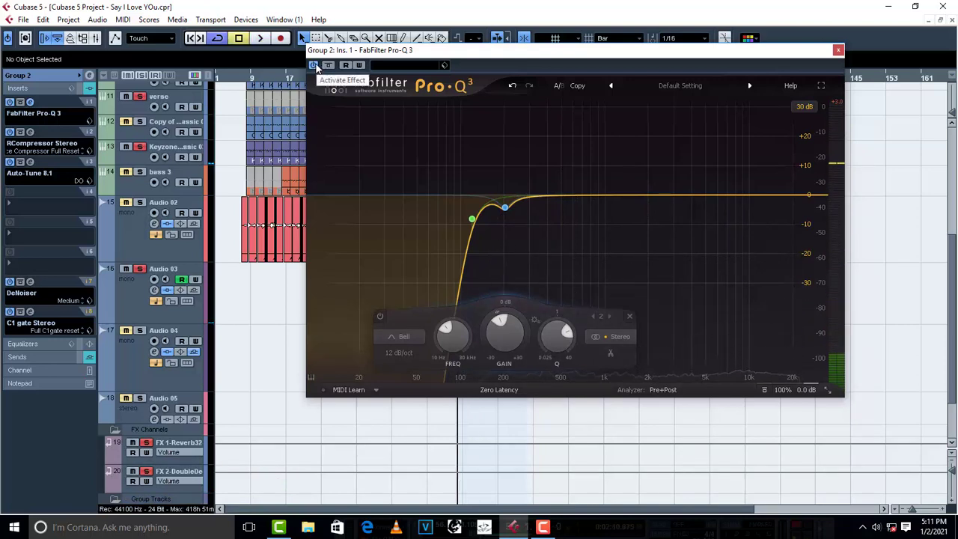
left_click(314, 65)
key("space")
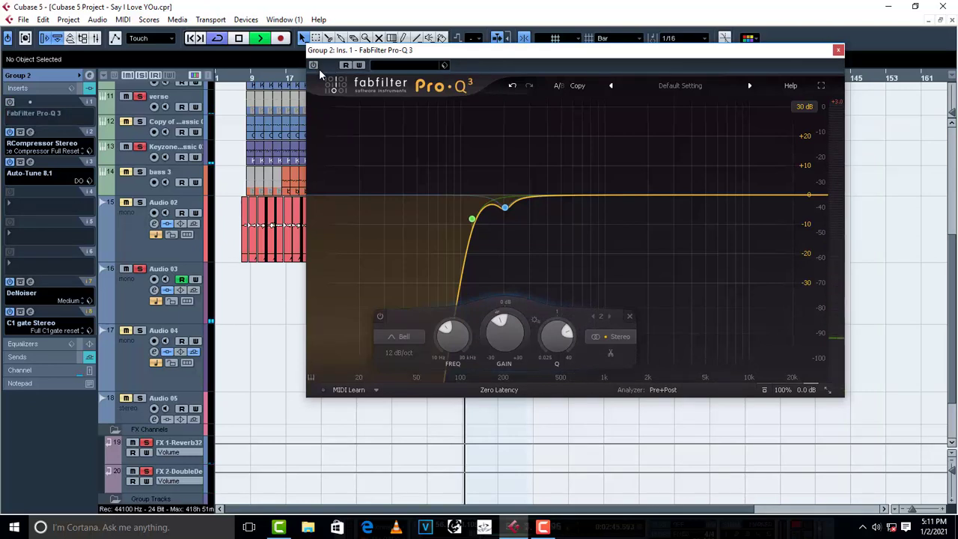
key("space")
left_click(314, 65)
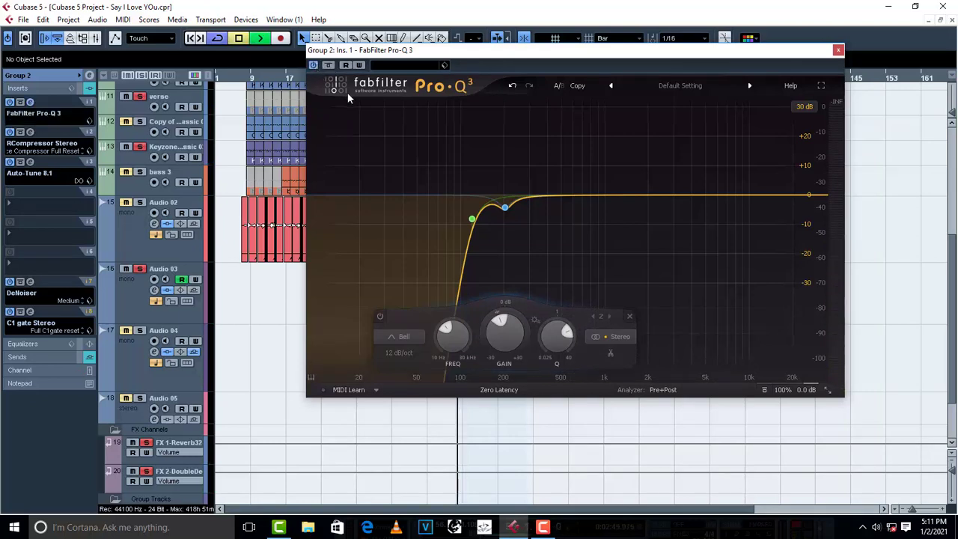
key("space")
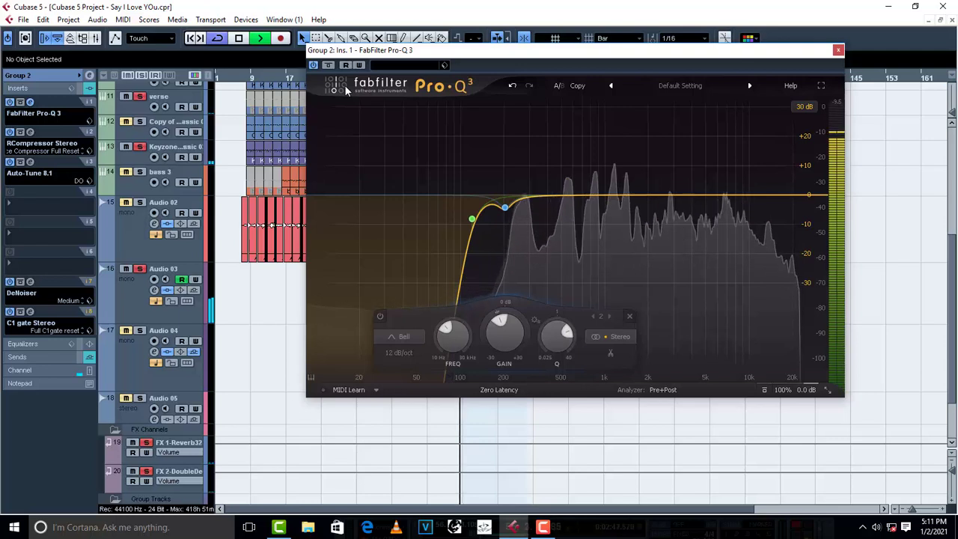
key("space")
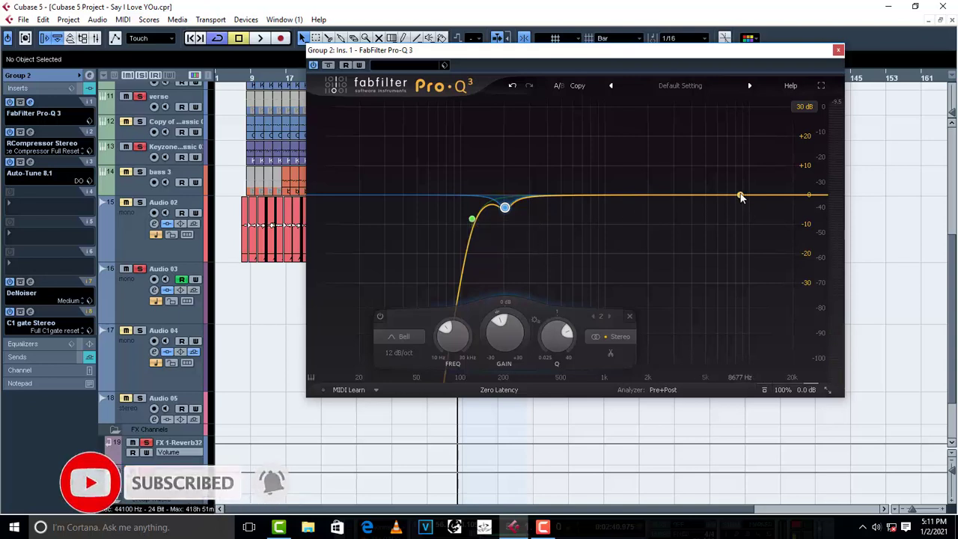
- Add a third bell band with a Q of about 7.1 and sweep it during playback to about 556 Hz at +30 dB
left_click_drag(717, 196, 718, 171)
scroll(718, 171, "up", 5)
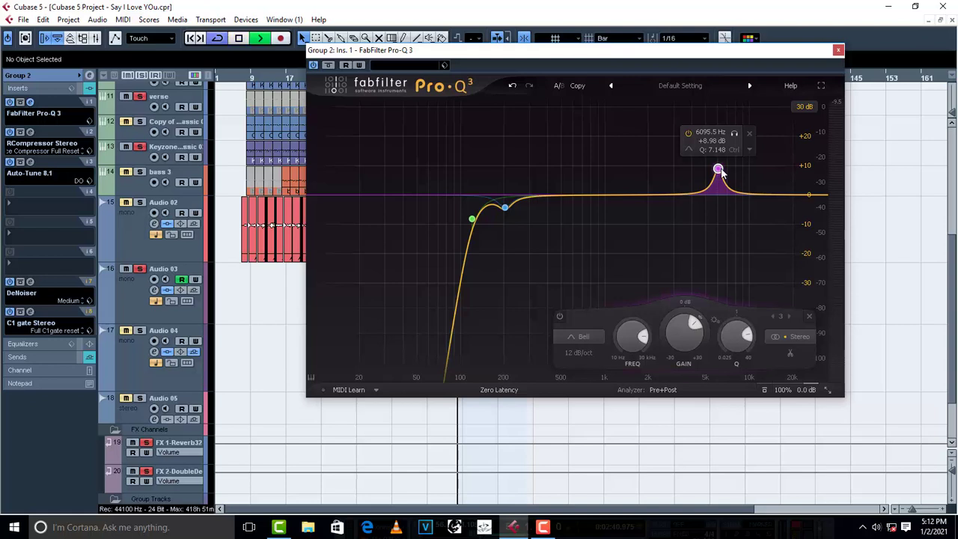
key("space")
left_click_drag(719, 170, 570, 93)
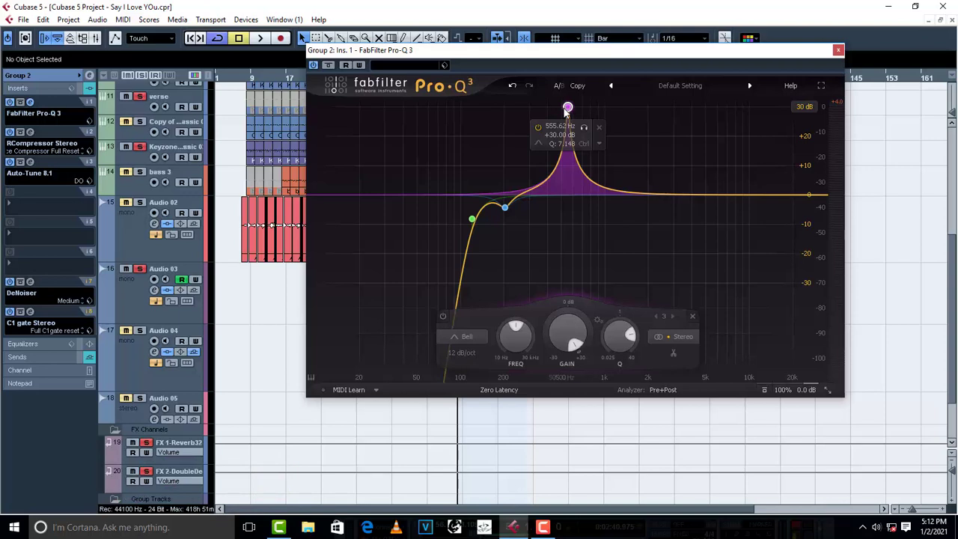
- Lower the gain of the 556 Hz bell band to about -4.8 dB
scroll(565, 333, "down", 10)
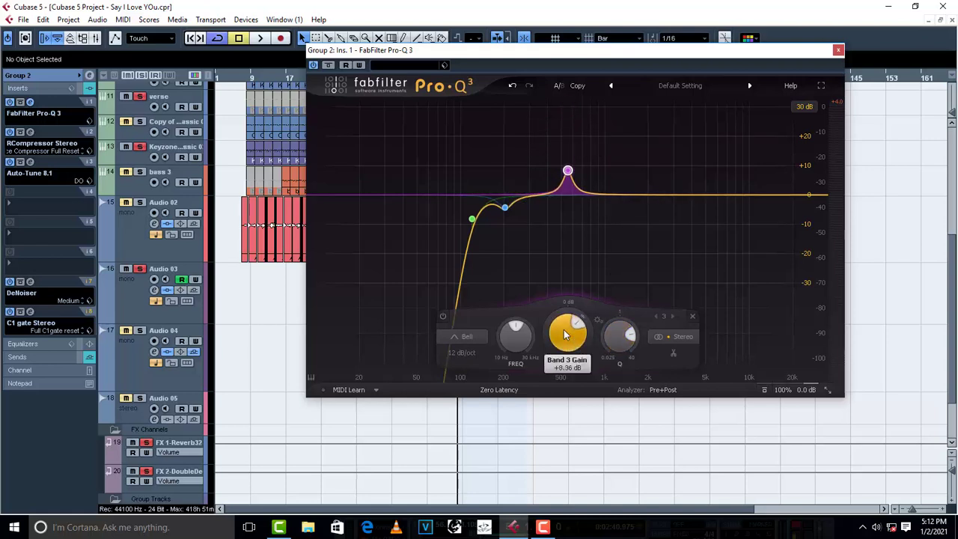
scroll(566, 333, "down", 5)
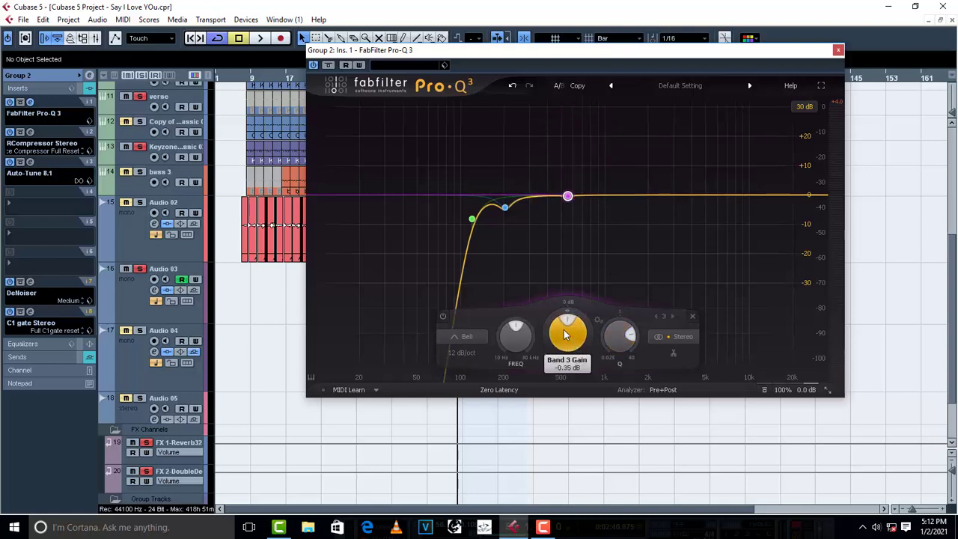
scroll(565, 335, "down", 3)
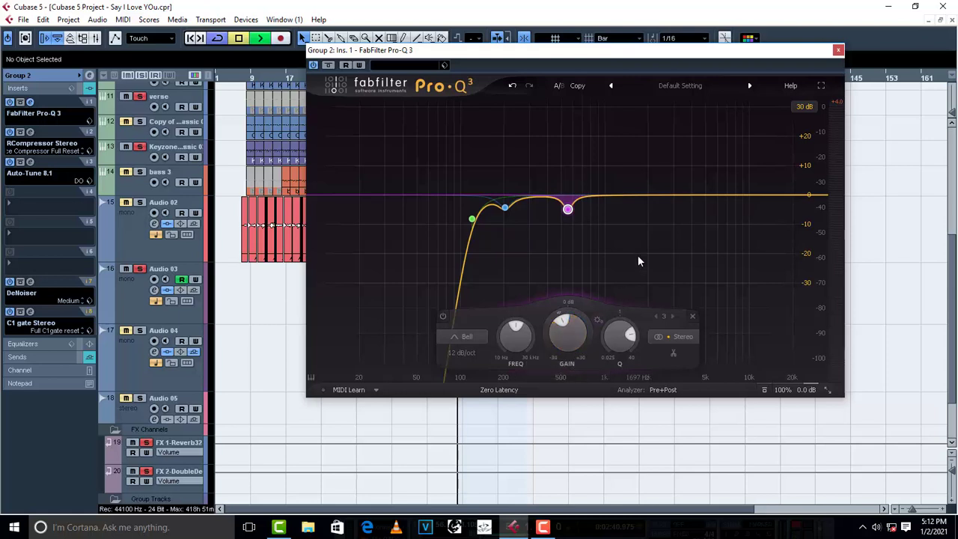
- Play the looped vocal repeatedly to check the reduction at 556 Hz
key("space")
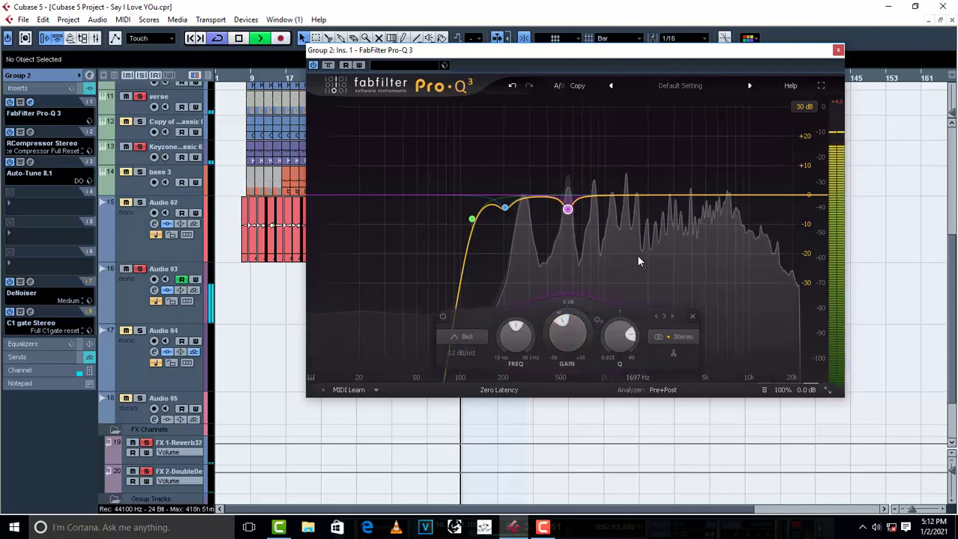
key("space")
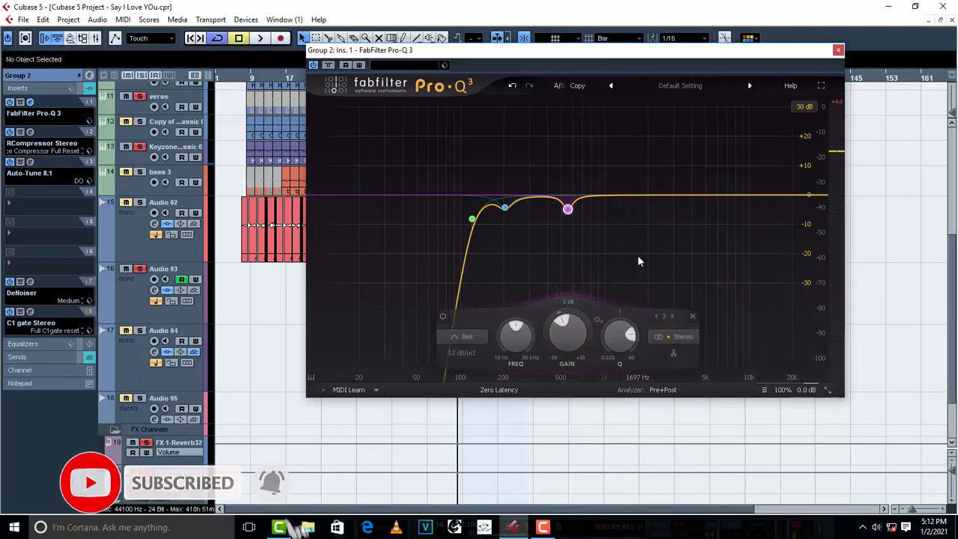
key("space")
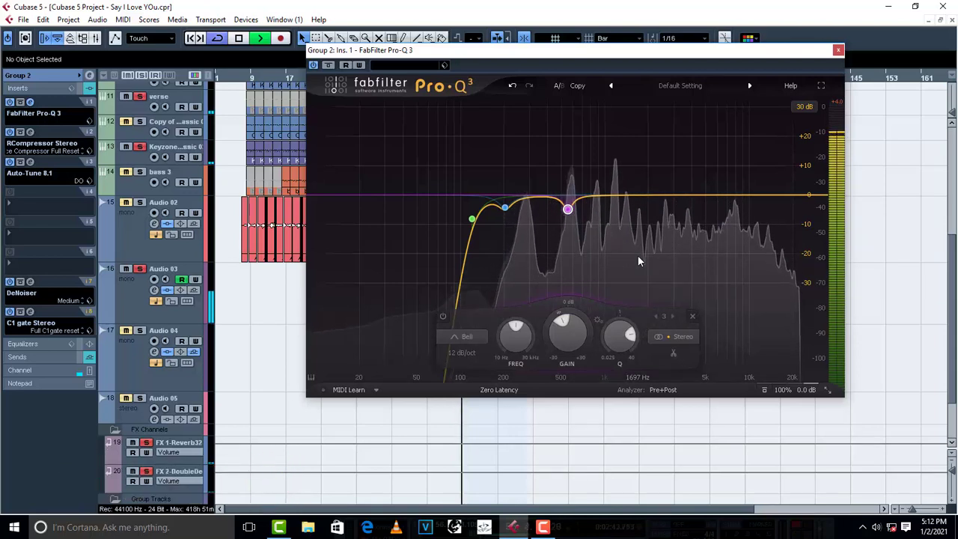
key("space")
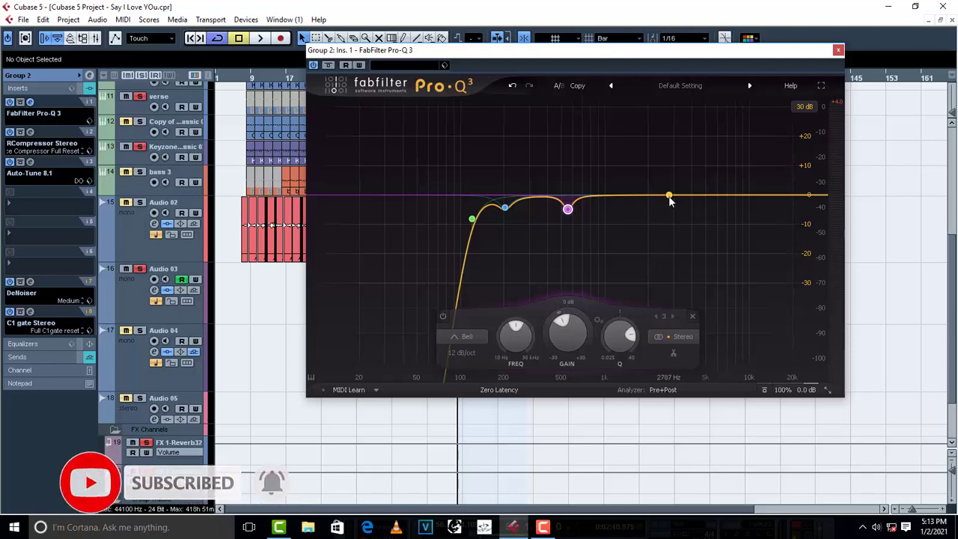
- Add a fourth bell band with a Q of about 11.4, sweep it to about 1362 Hz at +30 dB, and cut its gain to -2.47 dB
left_click_drag(670, 197, 670, 174)
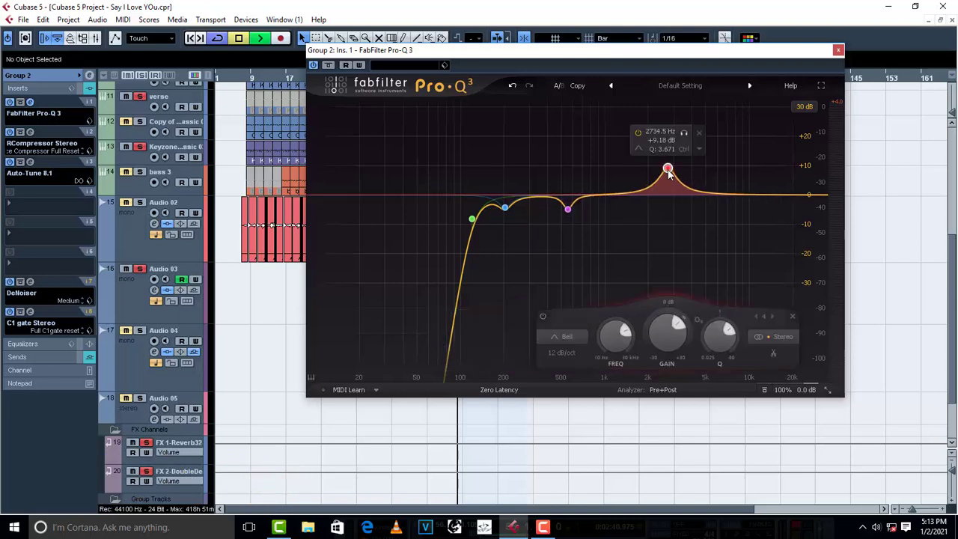
key("space")
scroll(668, 171, "up", 8)
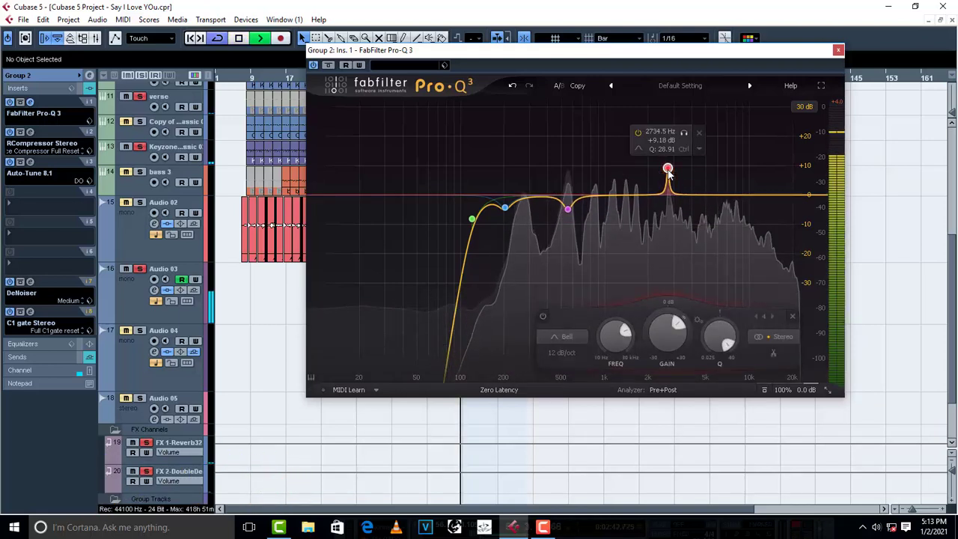
scroll(668, 170, "down", 5)
left_click_drag(667, 172, 625, 89)
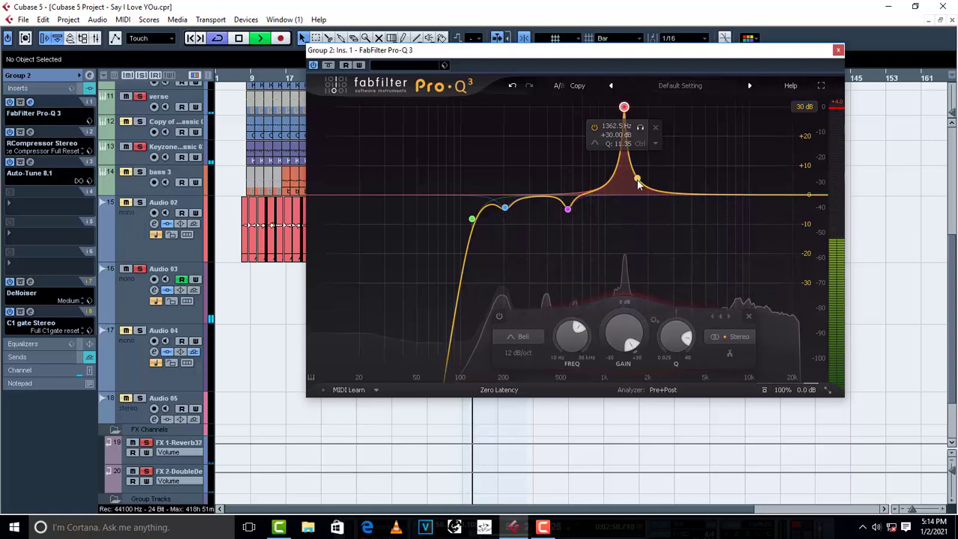
key("space")
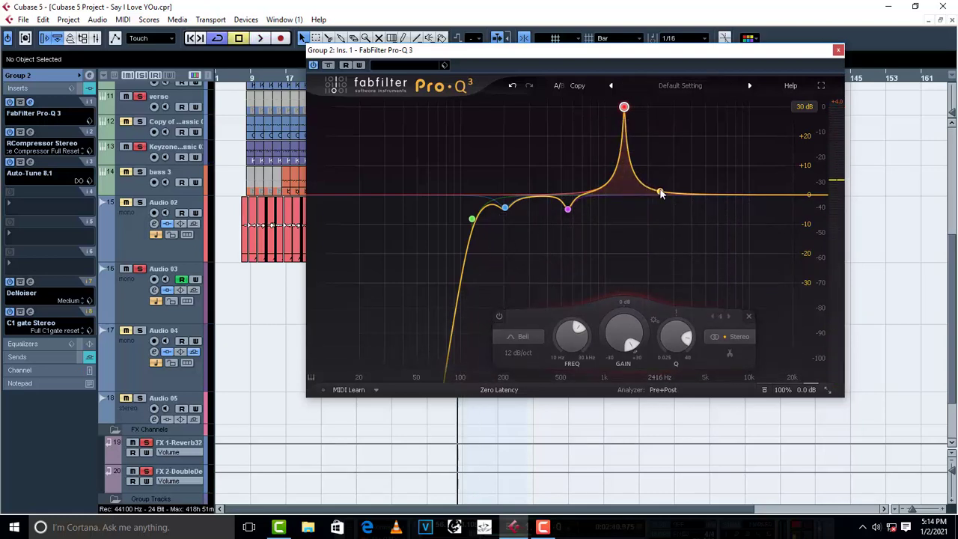
scroll(626, 325, "down", 15)
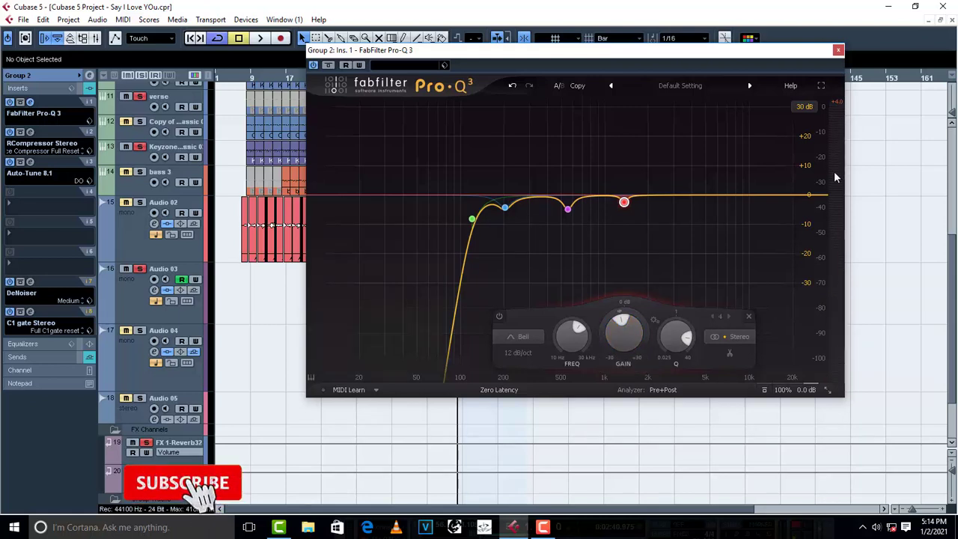
- Compare the looped vocal with the equalizer active, bypassed and active again
key("space")
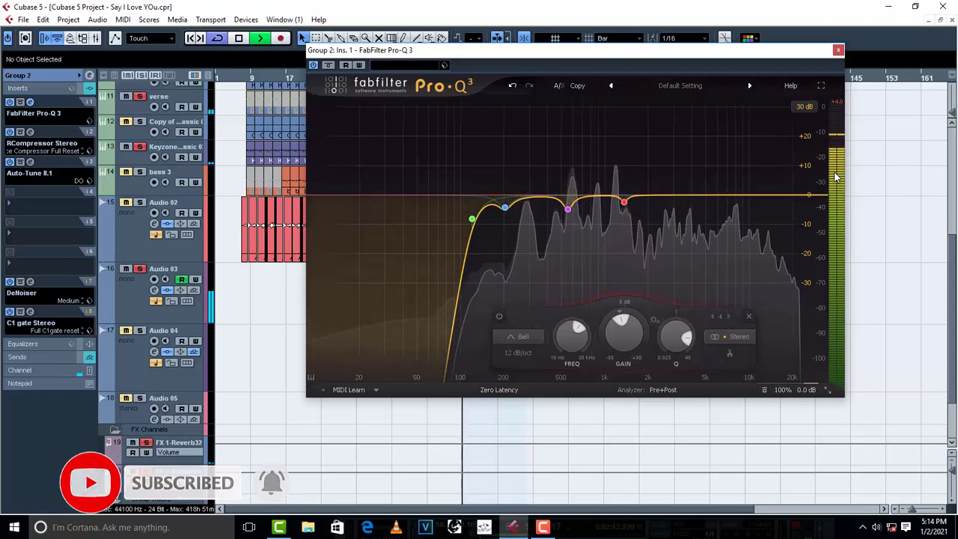
key("space")
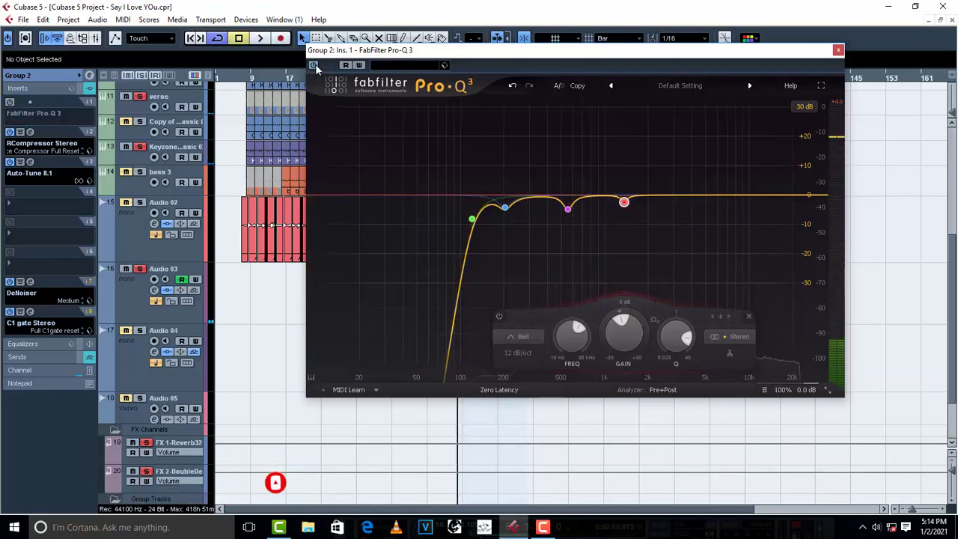
key("space")
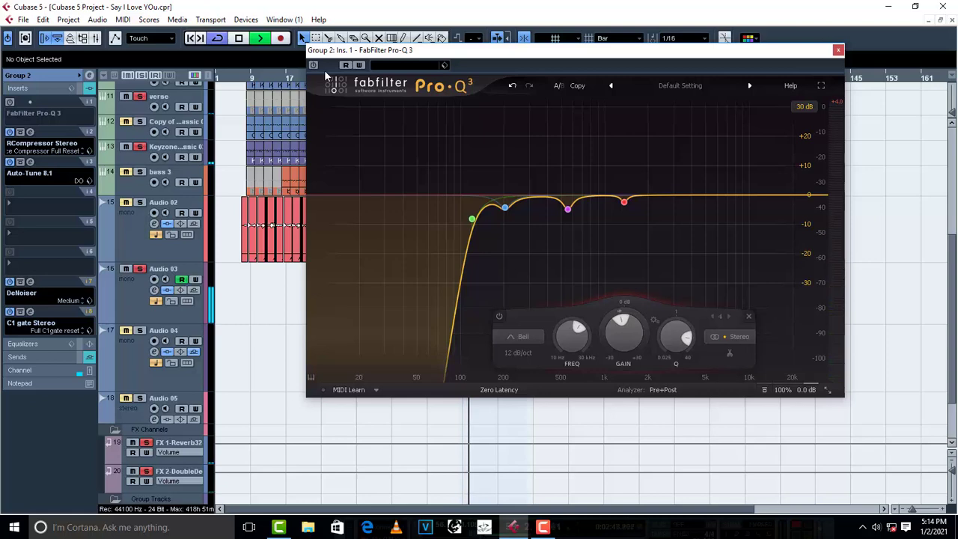
key("space")
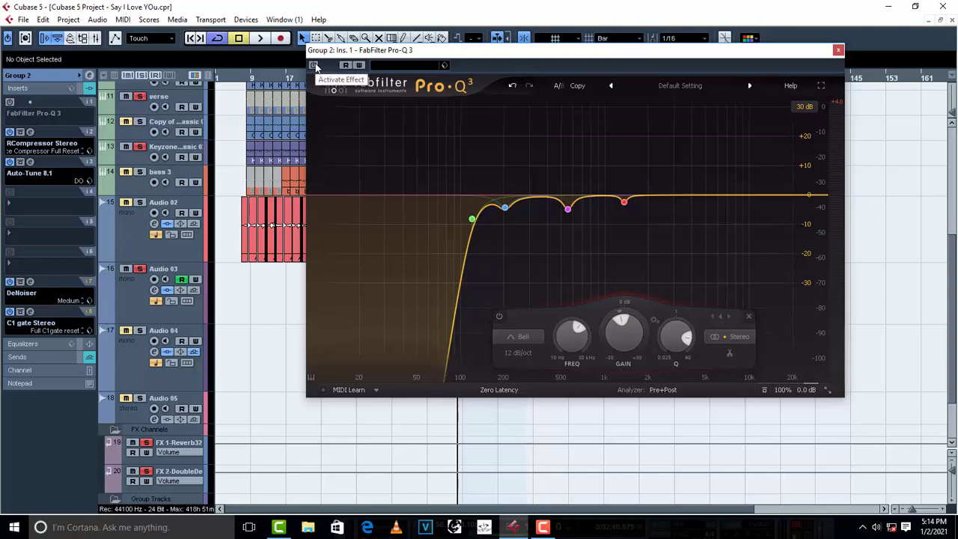
left_click(314, 65)
key("space")
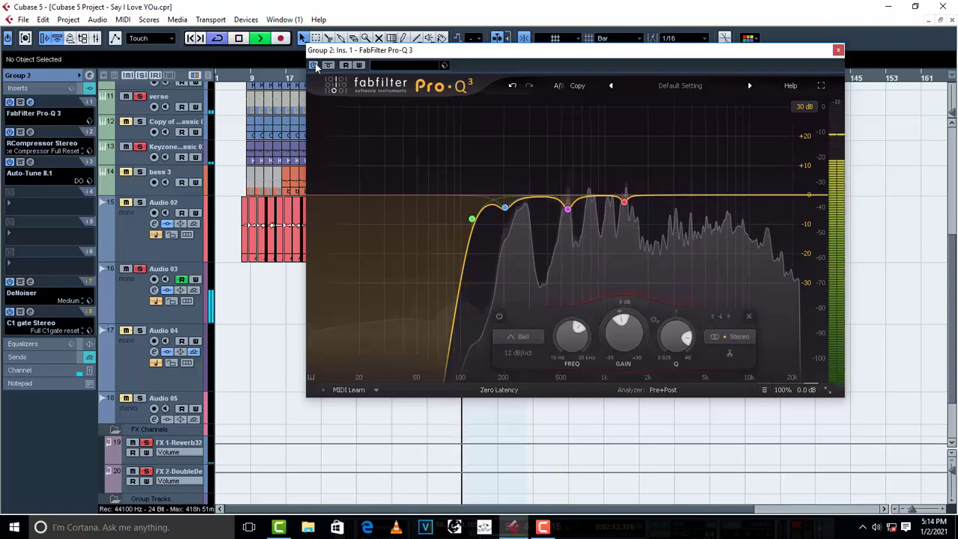
key("space")
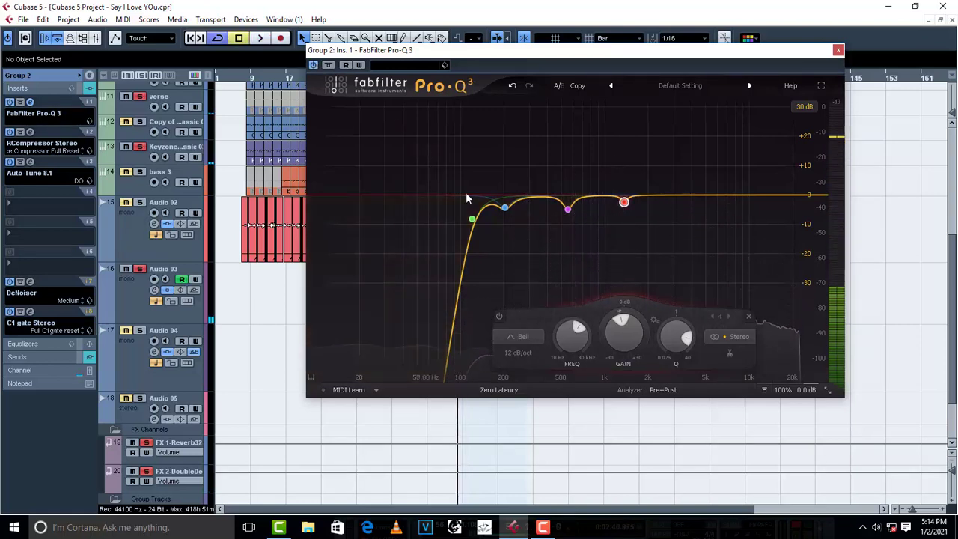
- Add a fifth bell band, sweep it at +30 dB to between the 556 Hz and 1362 Hz cuts, and lower its gain to about -3 dB
left_click_drag(743, 197, 735, 185)
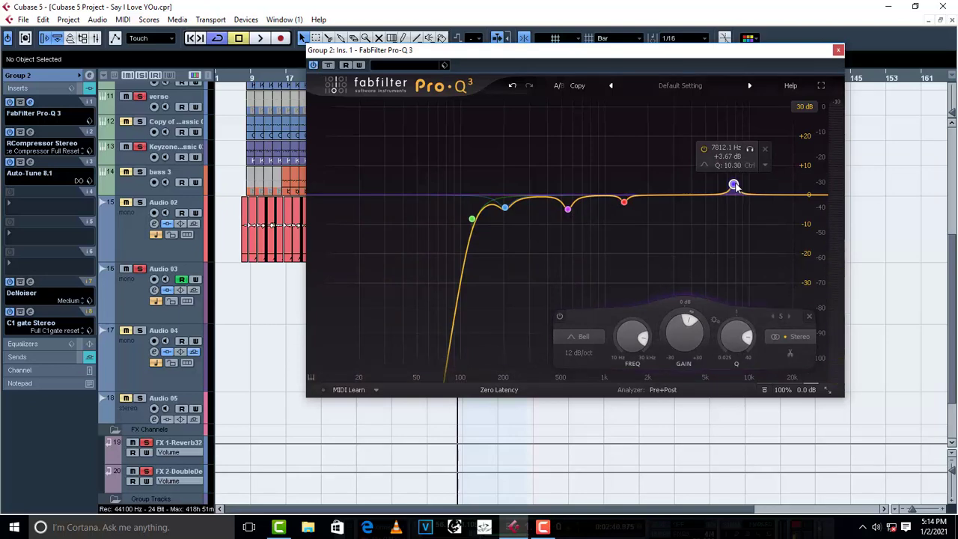
key("space")
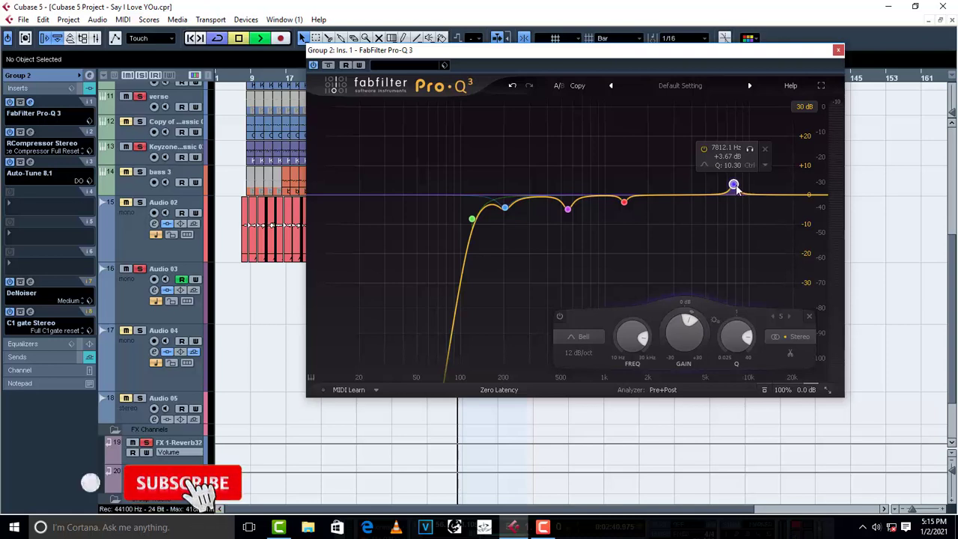
left_click_drag(736, 188, 593, 107)
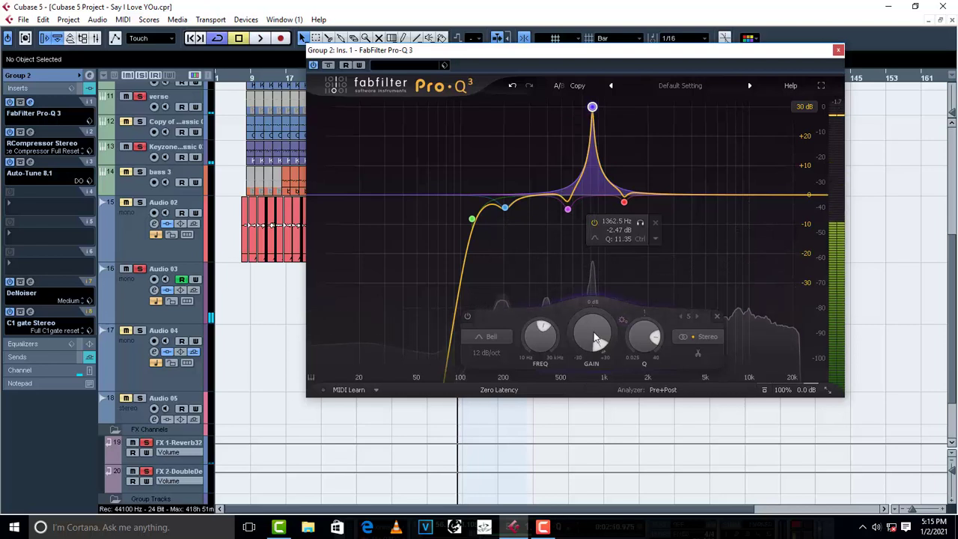
scroll(591, 337, "down", 10)
scroll(593, 334, "down", 7)
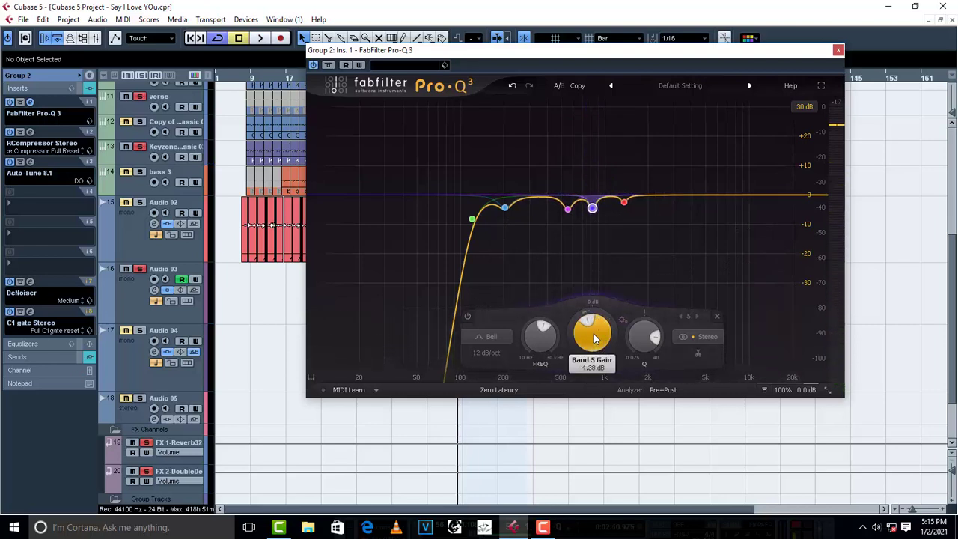
scroll(594, 334, "up", 1)
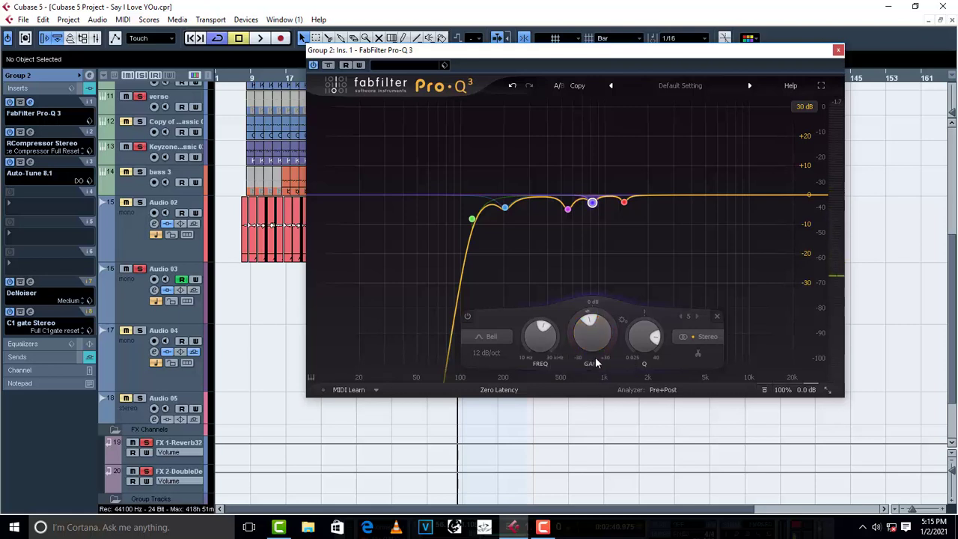
key("space")
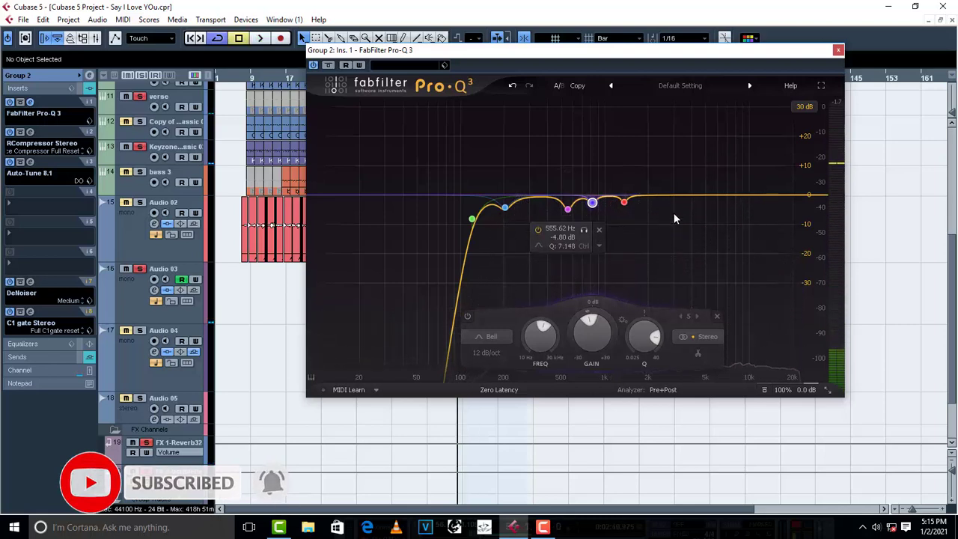
- Add a sixth bell band with a Q of about 5.6, sweep it at +30 dB during playback, and cut about 326 Hz to -4.29 dB
left_click_drag(727, 197, 539, 86)
key("space")
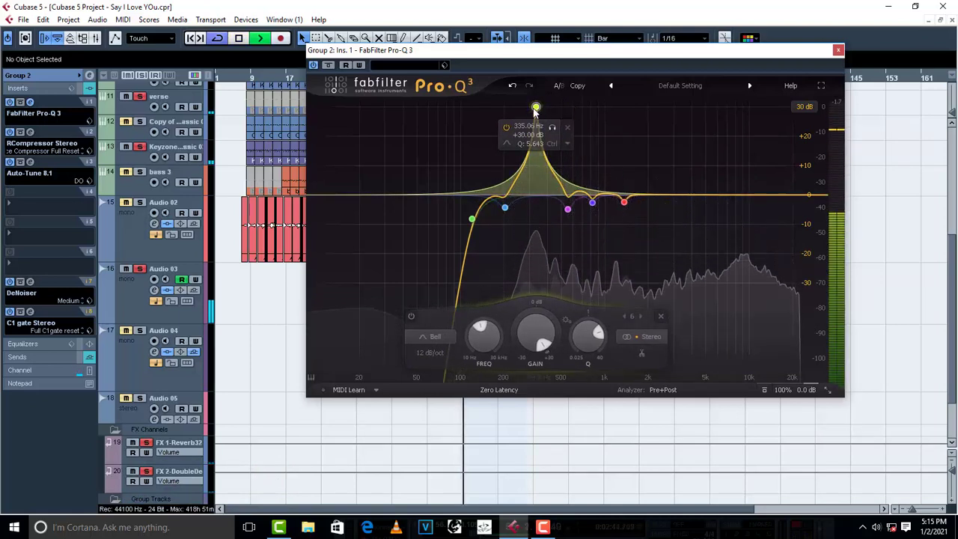
left_click_drag(533, 109, 531, 110)
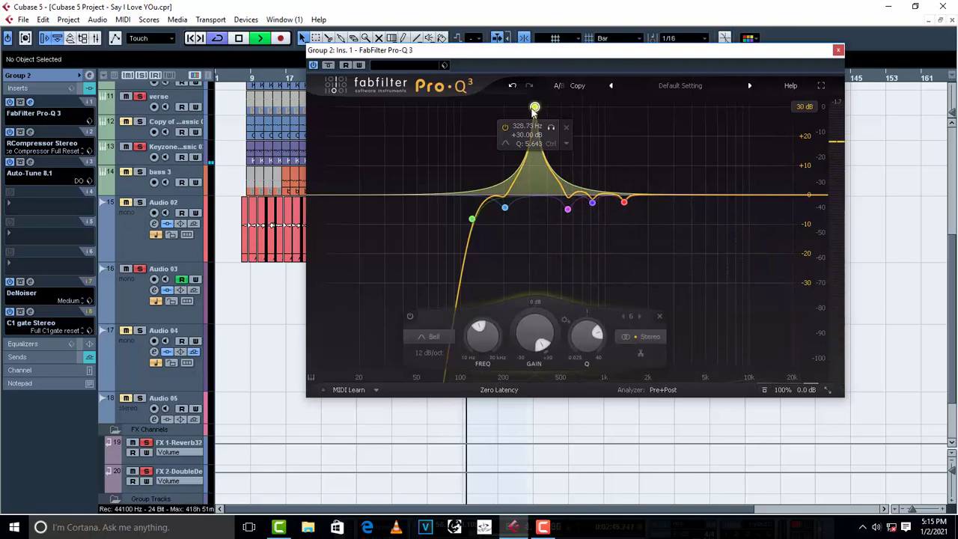
key("space")
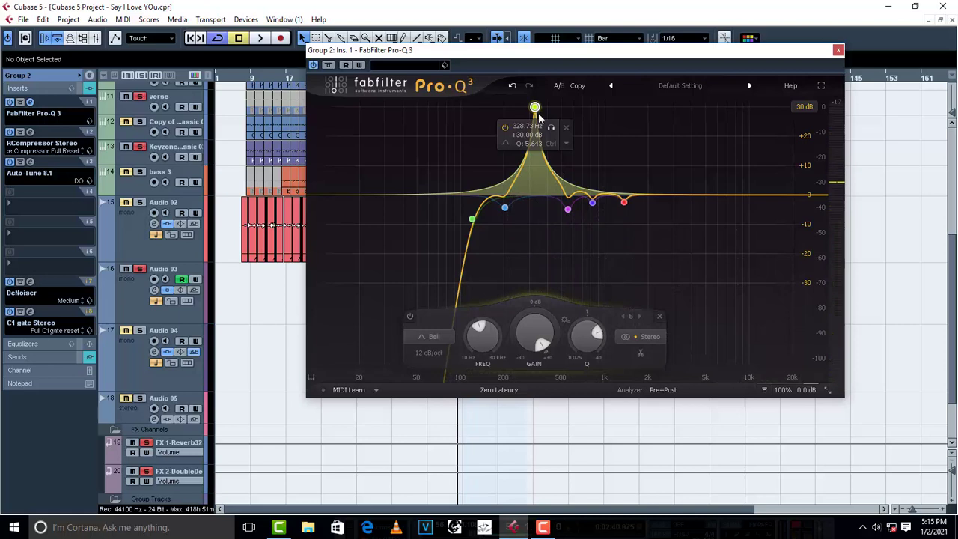
left_click_drag(534, 109, 535, 213)
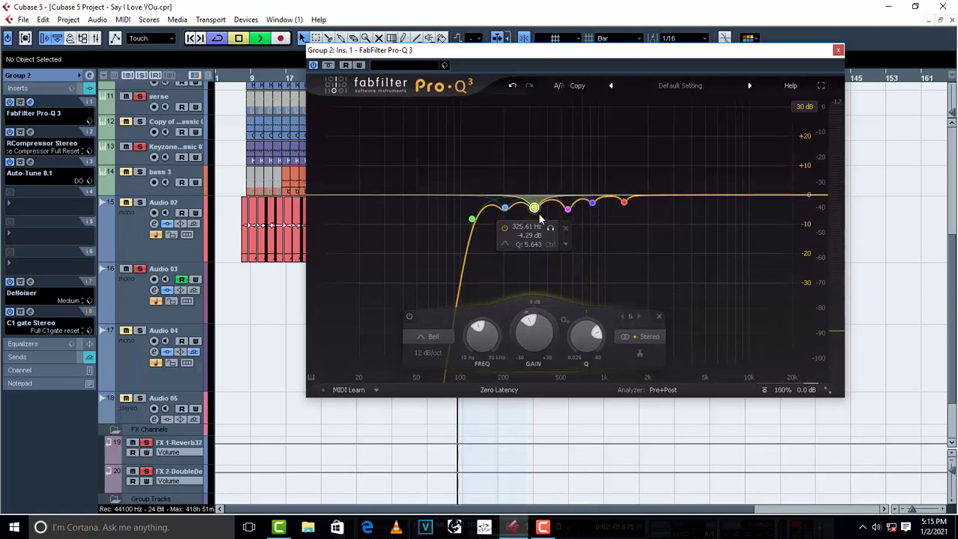
- Play the looped vocal to check the sound with the 326 Hz cut applied
key("space")
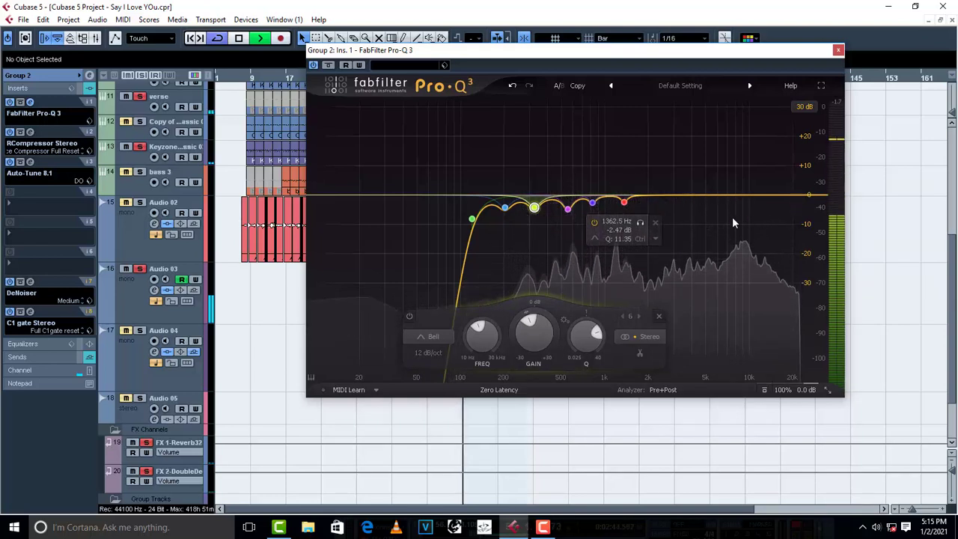
key("space")
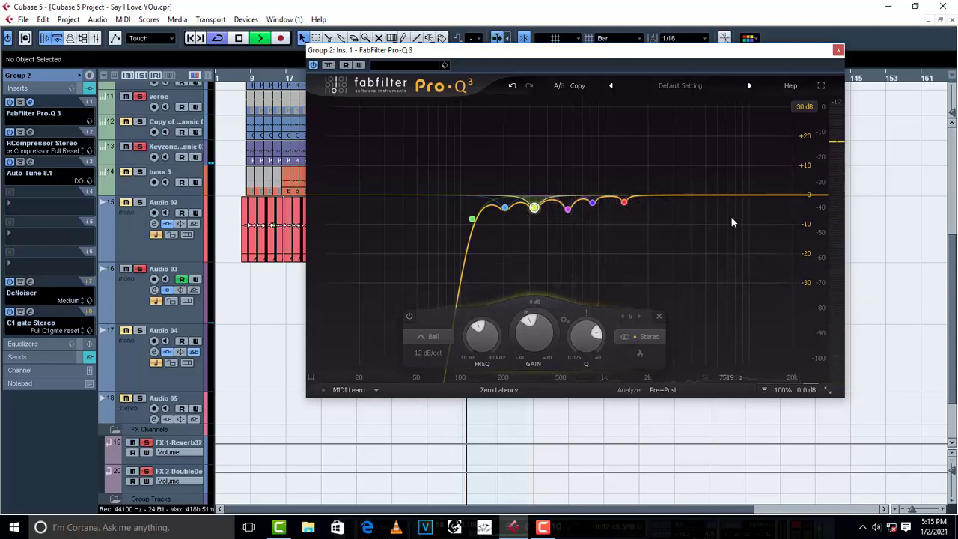
key("space")
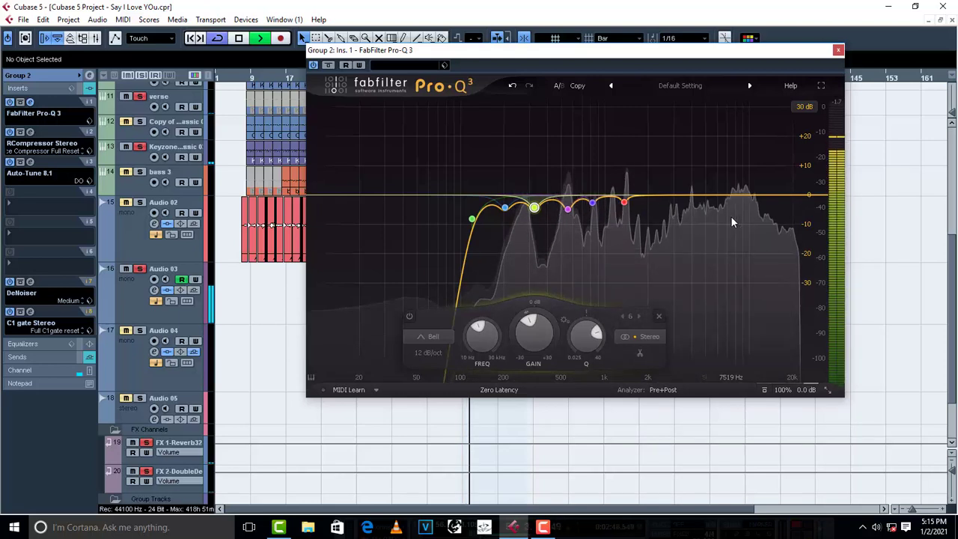
- Add a seventh bell band with a Q of about 3.4 and sweep it during playback to about 3 kHz at +30 dB
double_click(741, 196)
key("space")
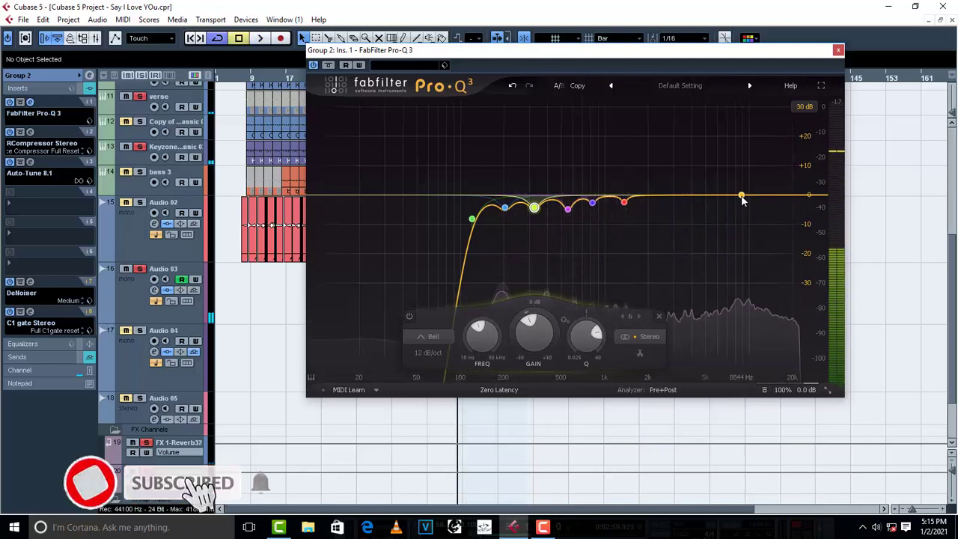
left_click_drag(741, 196, 676, 109)
key("space")
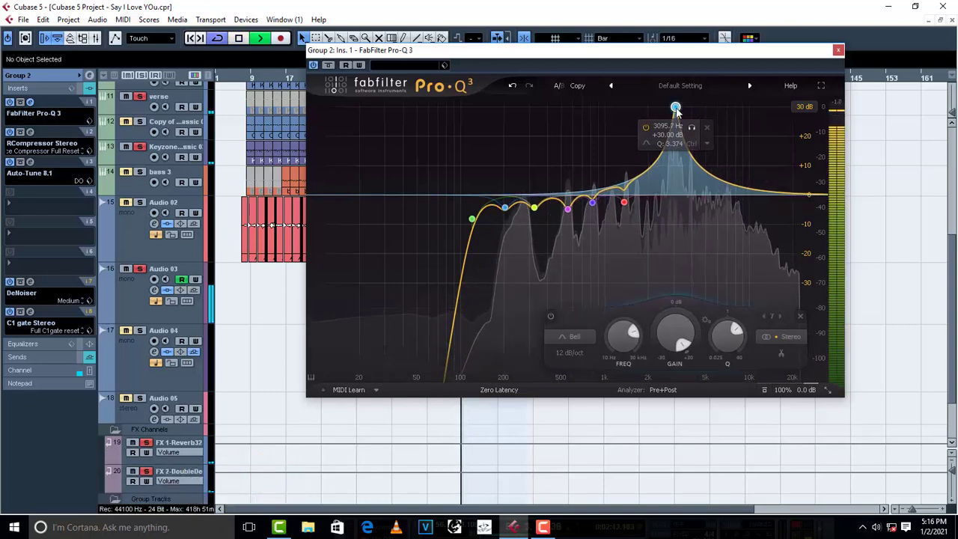
mouse_move(676, 109)
left_mouse_down()
mouse_move(634, 111)
mouse_move(673, 108)
left_mouse_up()
- Lower the gain of the 3 kHz bell band to about -3 dB while the vocal plays
scroll(673, 107, "up", 5)
scroll(670, 329, "down", 10)
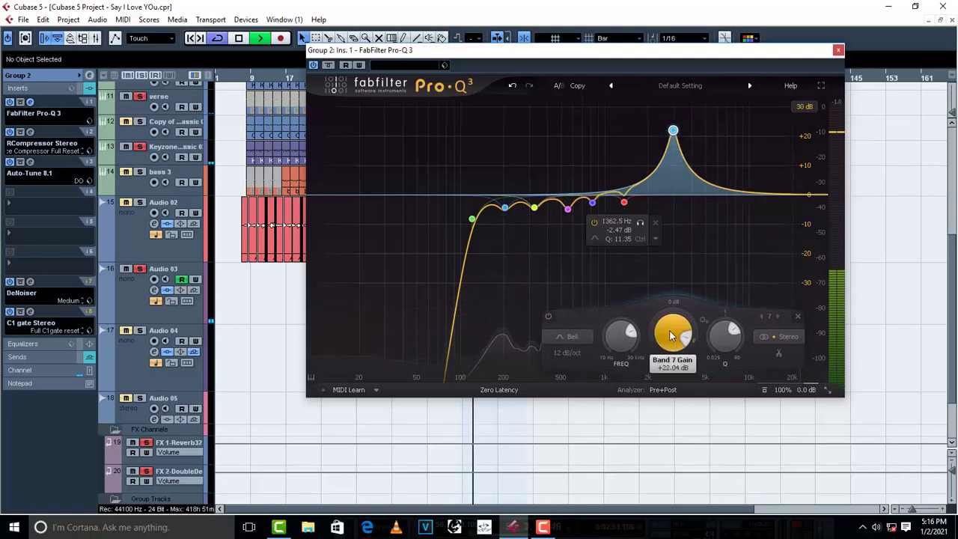
scroll(670, 335, "up", 1)
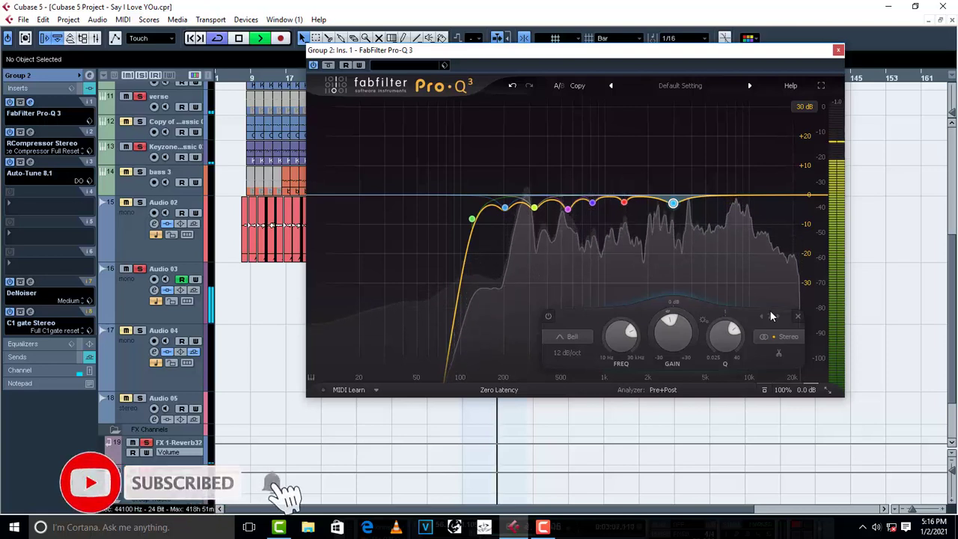
- Replay the looped vocal to check the sound with the 3 kHz cut, and stop playback
key("space")
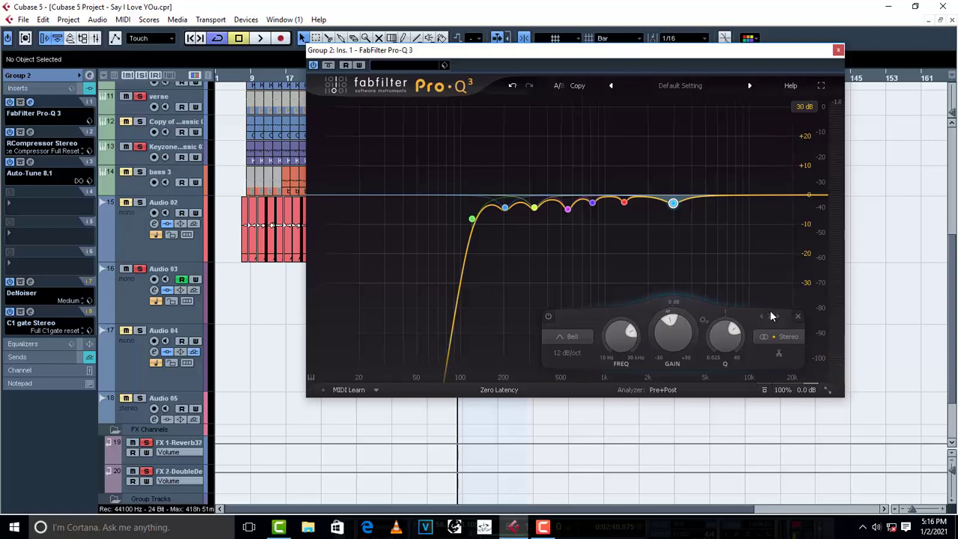
key("space")
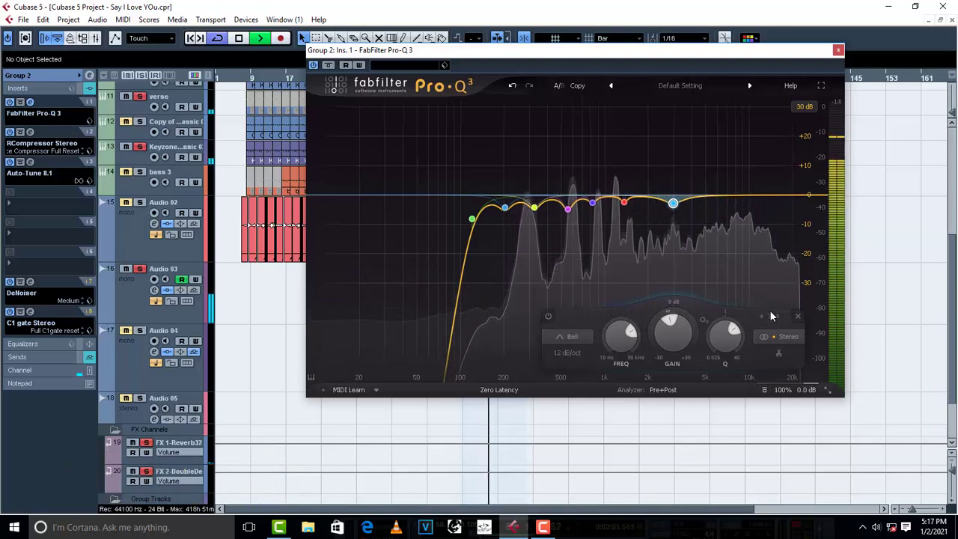
key("space")
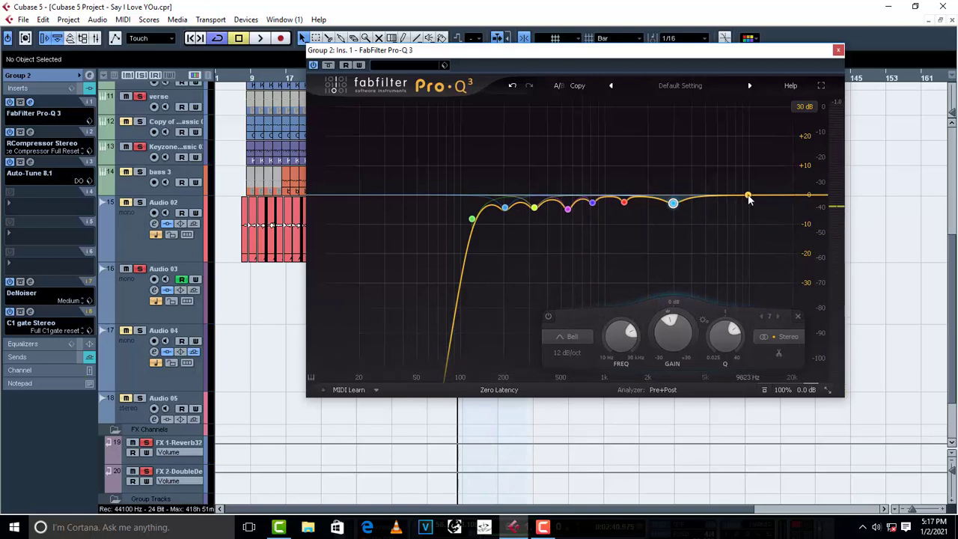
- Add an eighth bell band boosting about 10.2 kHz by 2.45 dB with a Q of about 1.27, and play the vocal to check it
mouse_move(750, 197)
left_mouse_down()
mouse_move(727, 188)
mouse_move(744, 191)
left_mouse_up()
left_click(780, 156)
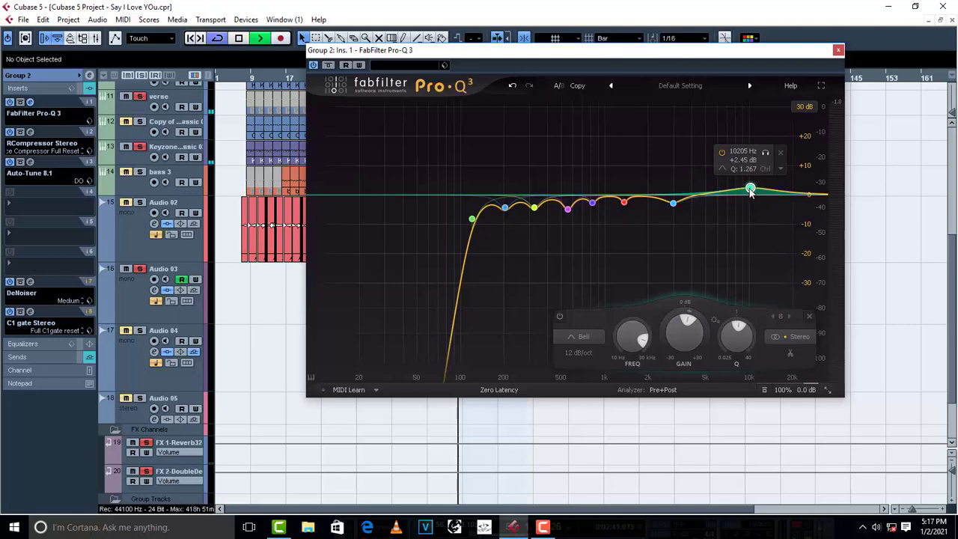
key("space")
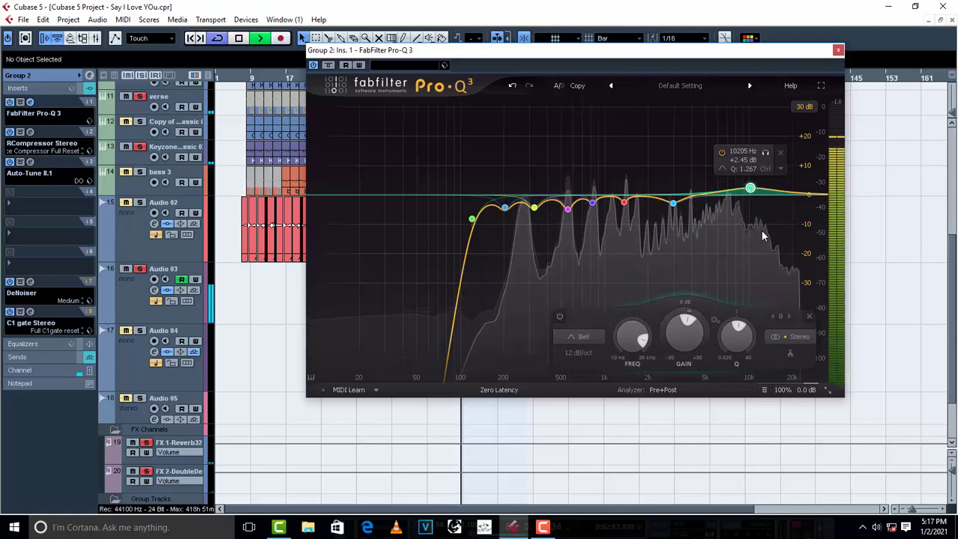
key("space")
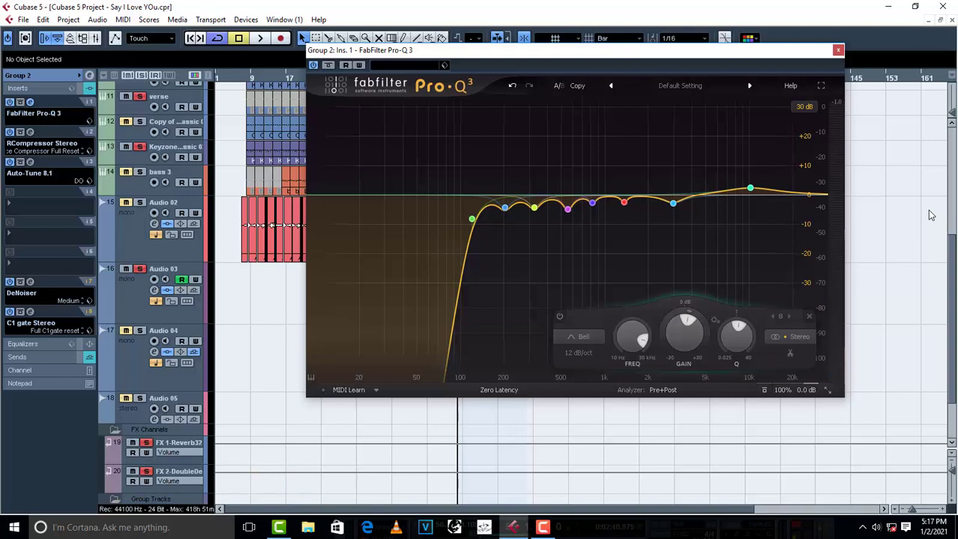
mouse_move(751, 190)
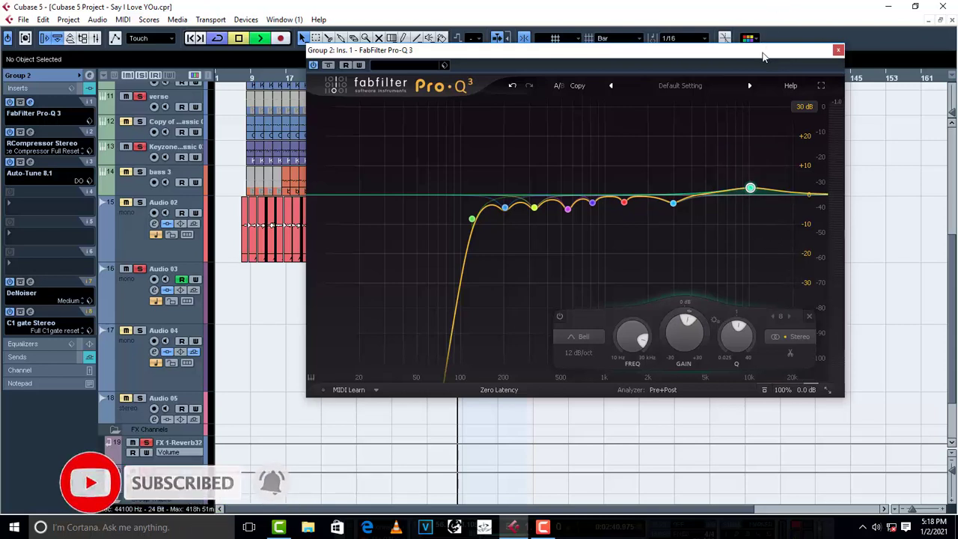
- Lower the low cut band to about 116 Hz with a Q of about 0.233 while the vocal plays, and stop playback
key("space")
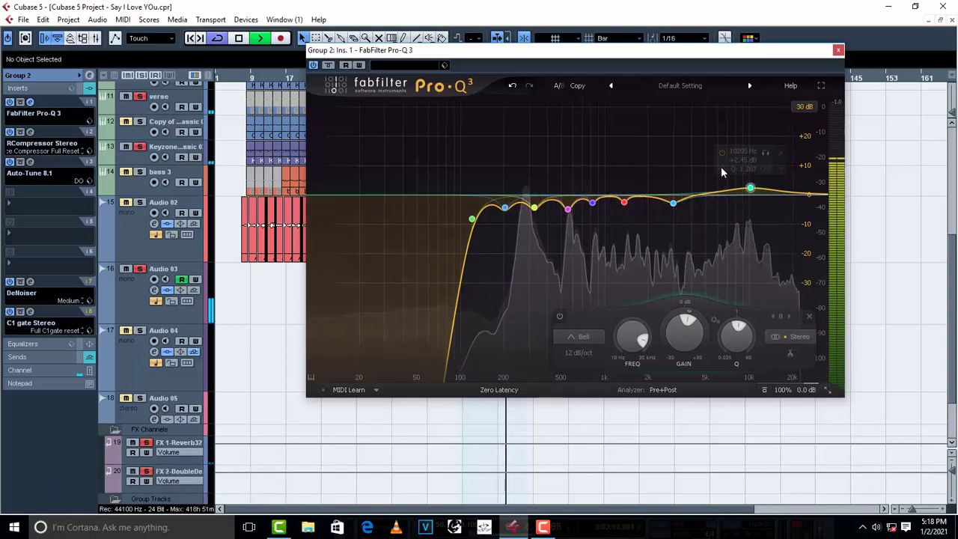
mouse_move(599, 214)
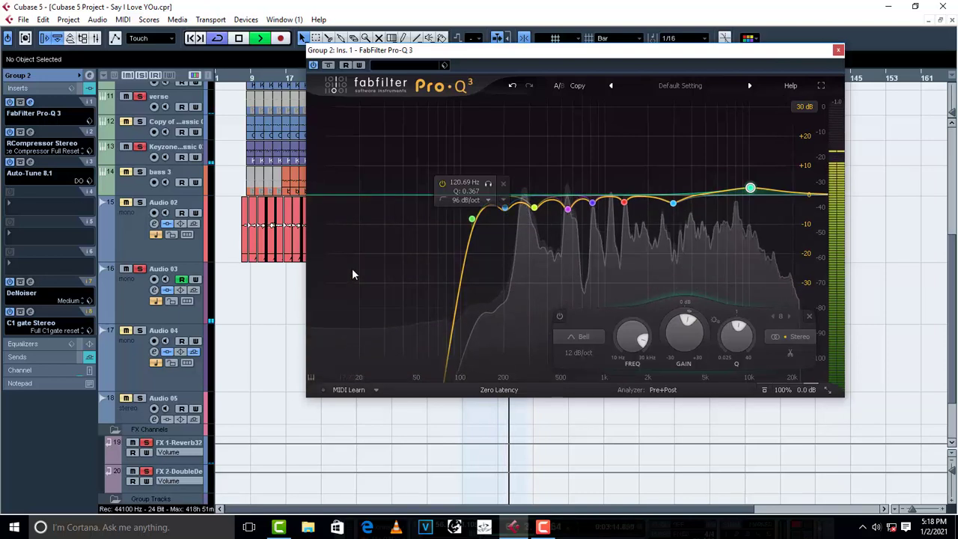
left_click(471, 226)
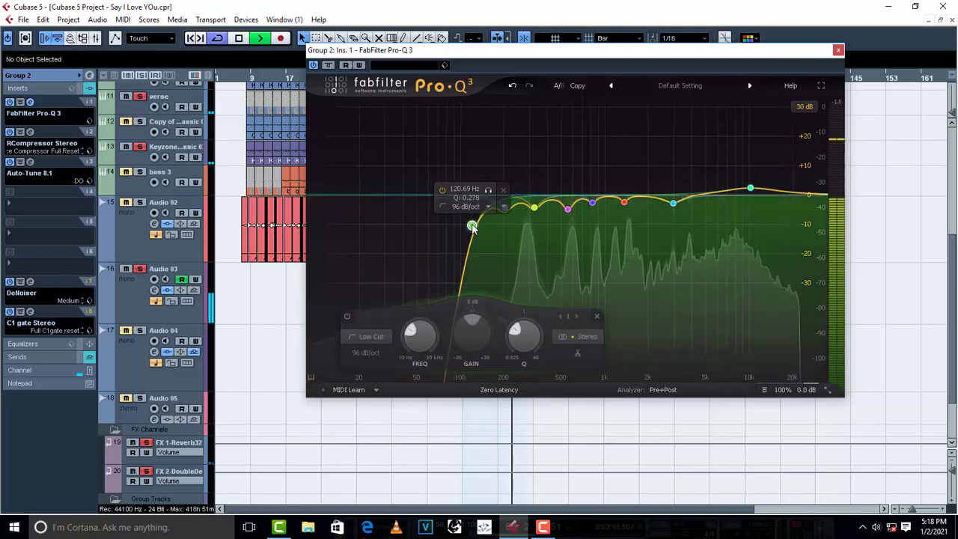
left_click_drag(471, 226, 469, 231)
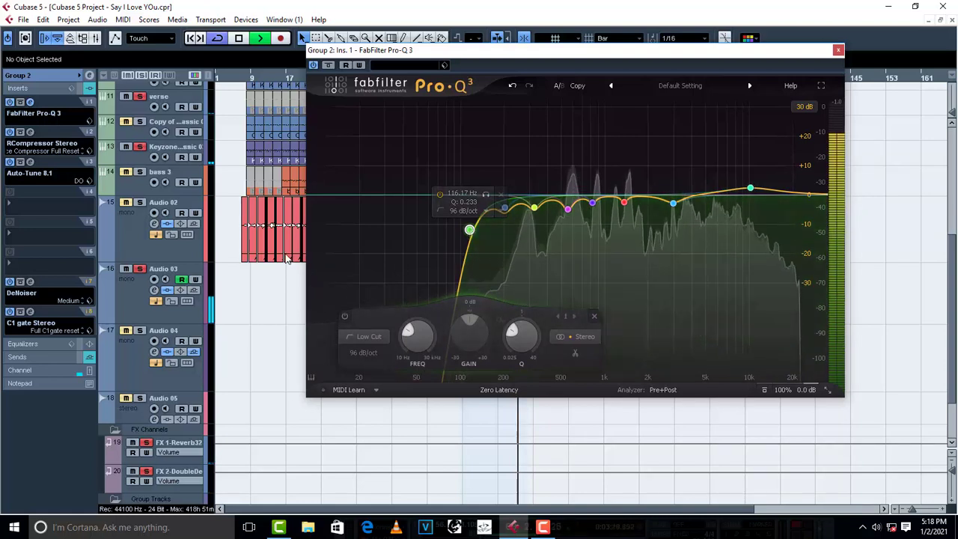
key("space")
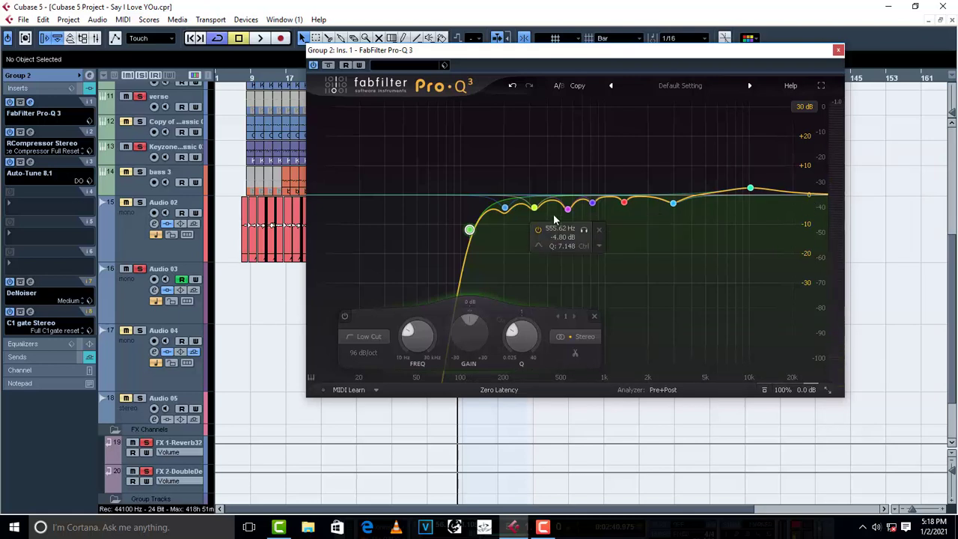
mouse_move(524, 220)
left_click(604, 199)
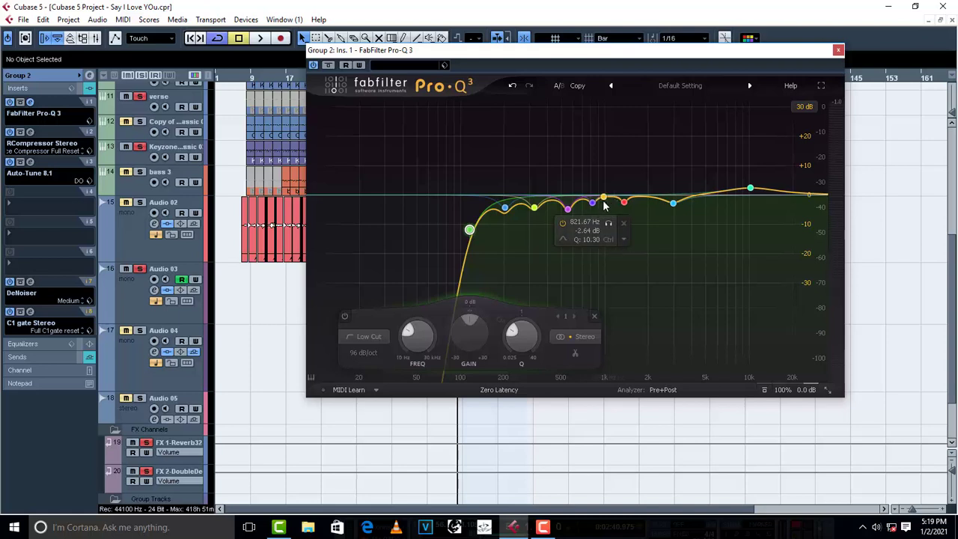
double_click(604, 199)
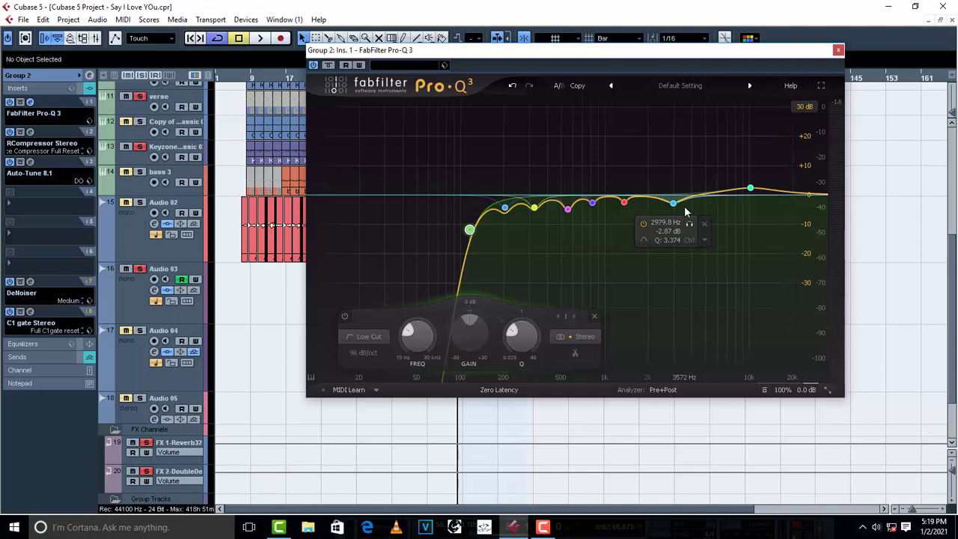
mouse_move(749, 185)
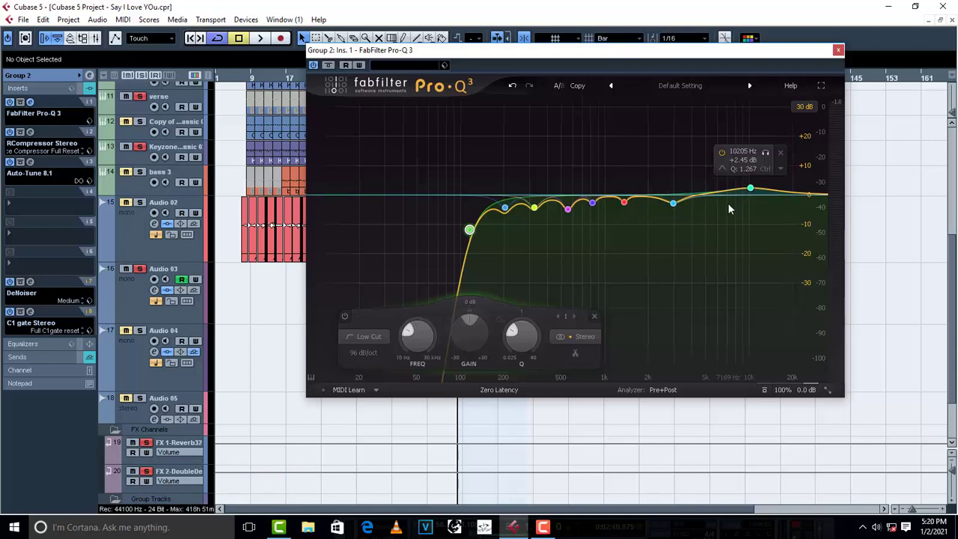